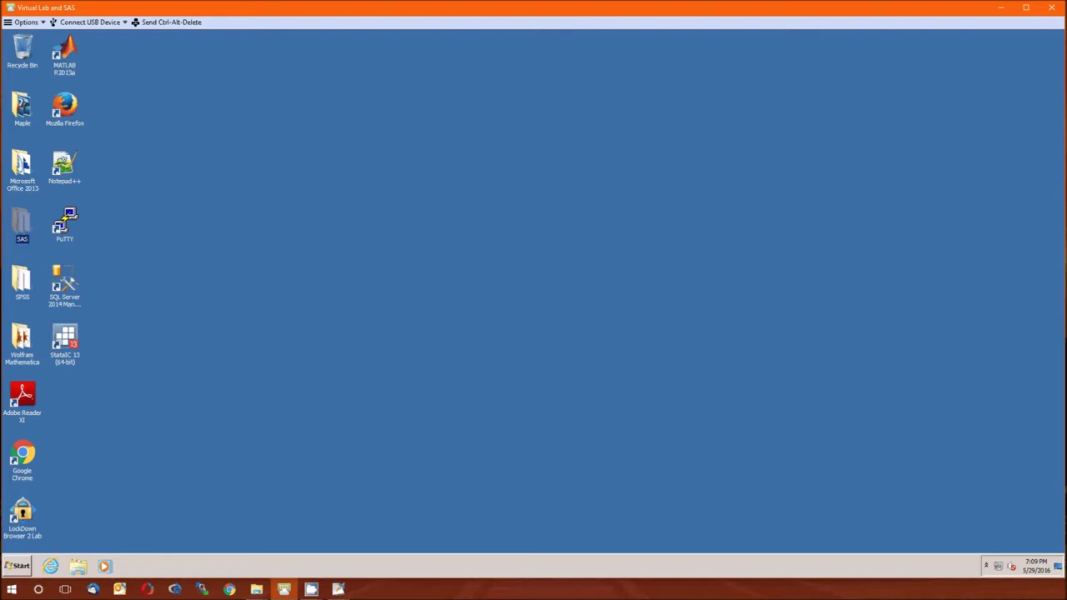
Launch SAS 9.4 (English) from the SAS folder on the desktop
{"action": "double_click", "coordinate": [21, 225]}
{"action": "double_click", "coordinate": [351, 223]}
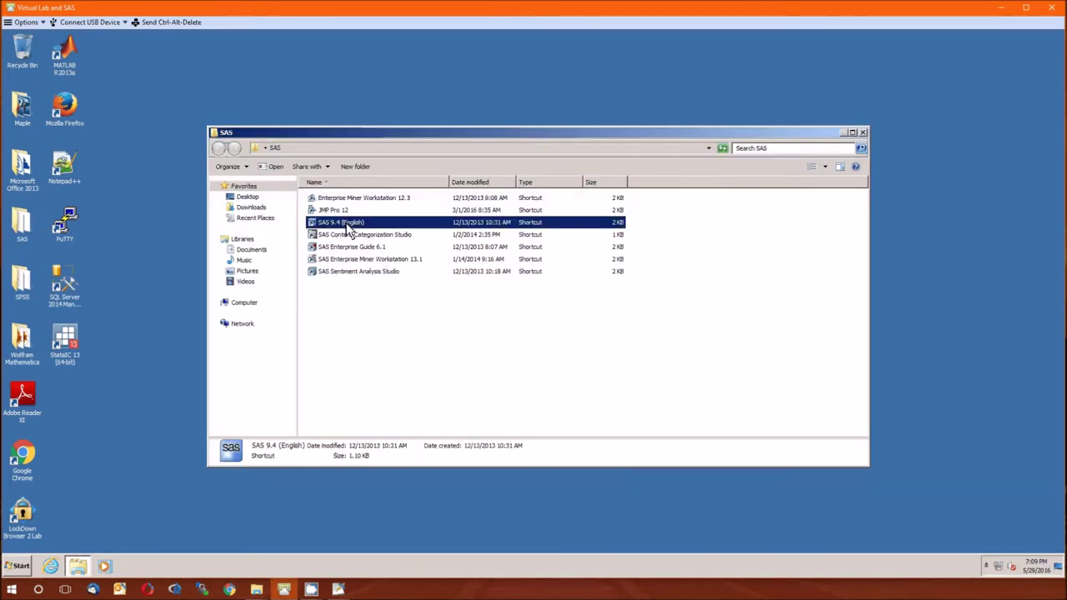
Maximize SAS and enlarge the Editor so it covers most of the Log
{"action": "left_click", "coordinate": [939, 89]}
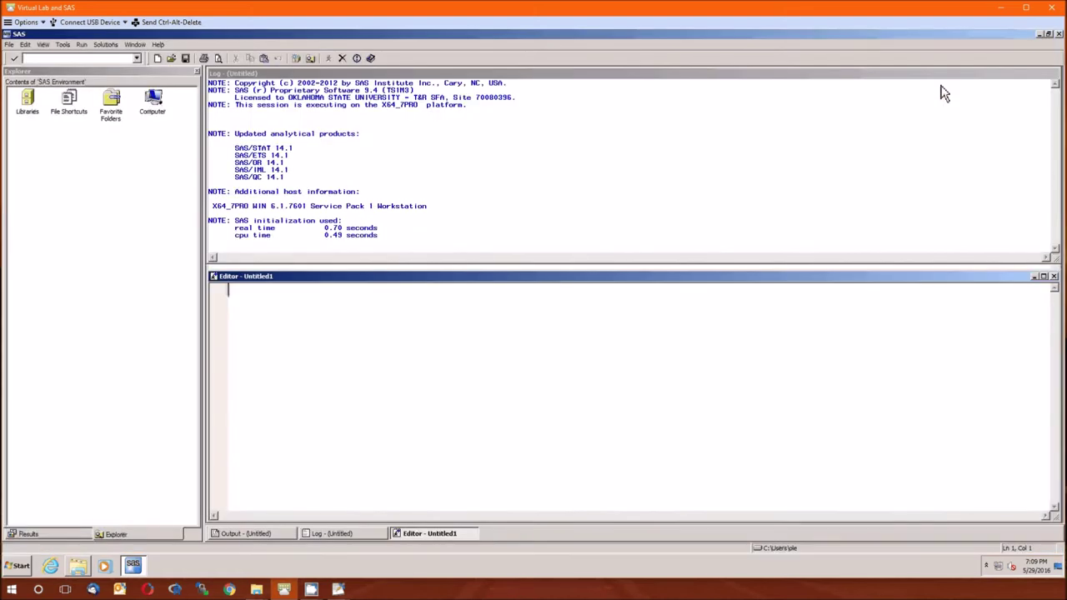
{"action": "left_click_drag", "start_coordinate": [313, 273], "coordinate": [319, 146]}
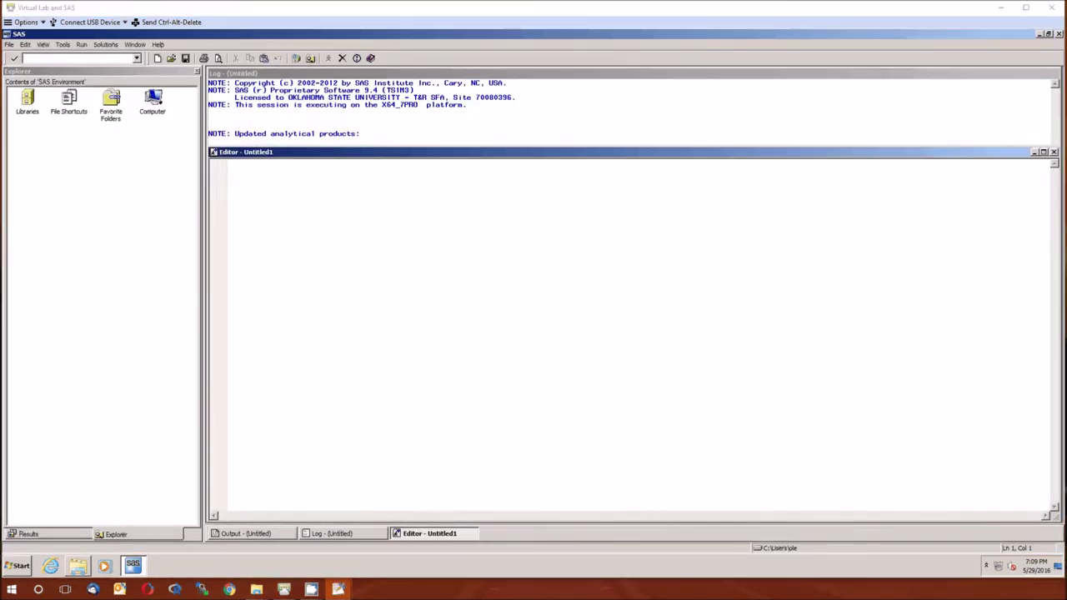
{"action": "left_click", "coordinate": [495, 231]}
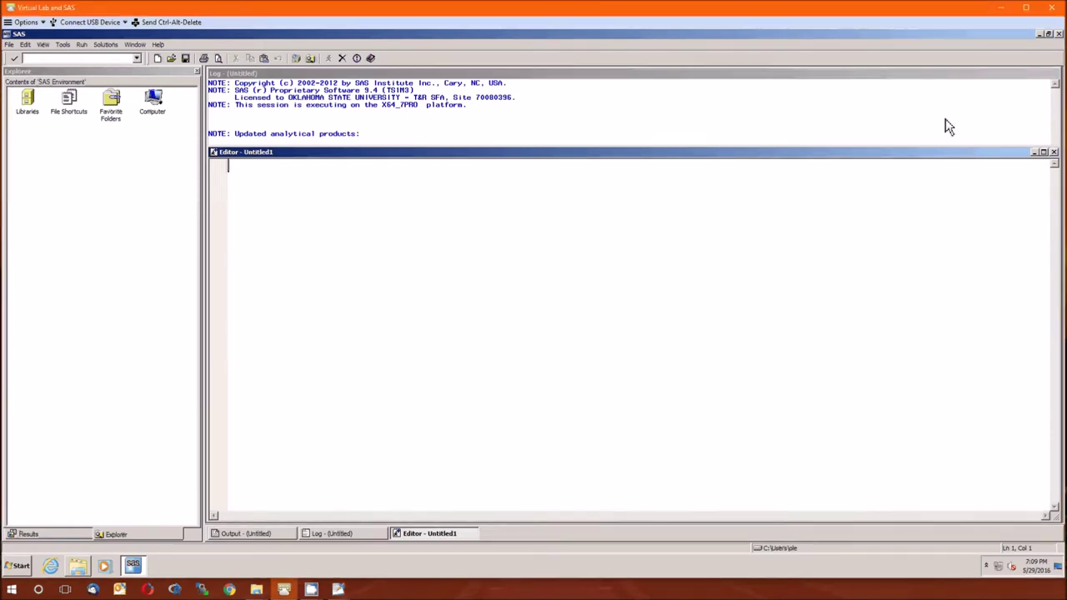
Write DATA dfw; INPUT course prof dfwrate; DATALINES; on separate lines
{"action": "key", "text": "Return"}
{"action": "key", "text": "Return"}
{"action": "type", "text": "DATA dfw;"}
{"action": "key", "text": "Return"}
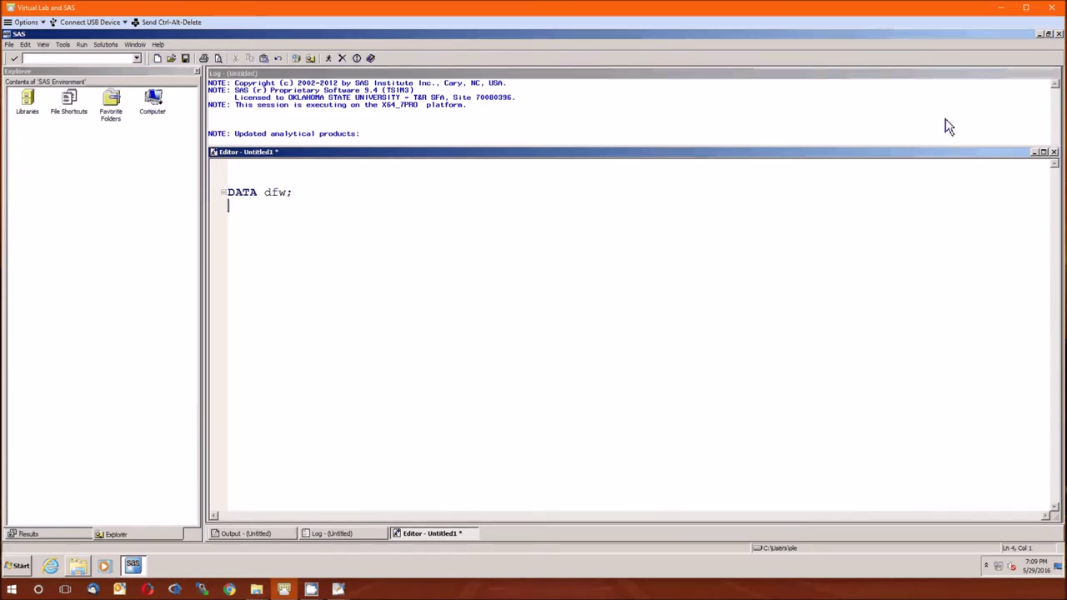
{"action": "type", "text": "INPUT course prof"}
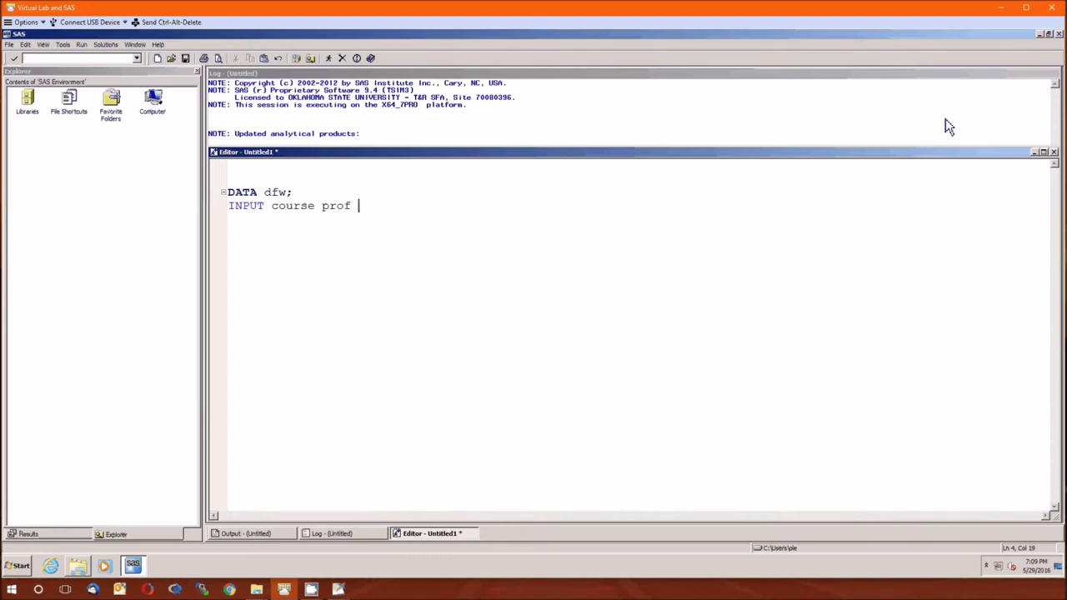
{"action": "type", "text": " dfwrate ;"}
{"action": "key", "text": "Return"}
{"action": "type", "text": "DATALINES ;"}
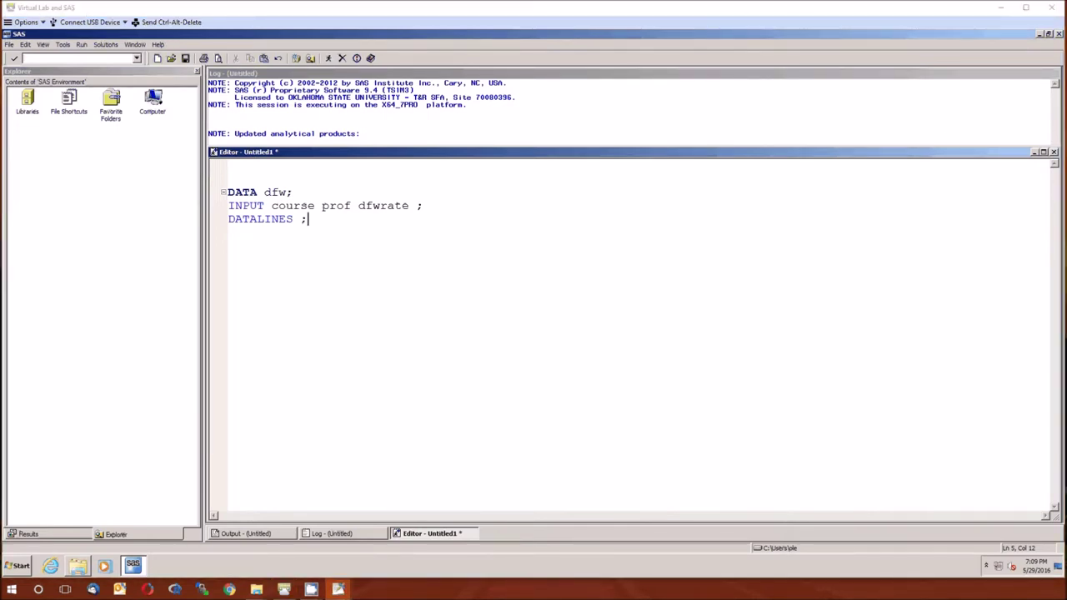
{"action": "left_click", "coordinate": [265, 245]}
Paste the 24 data rows and closing semicolon directly under DATALINES, removing the blank line
{"action": "key", "text": "Return"}
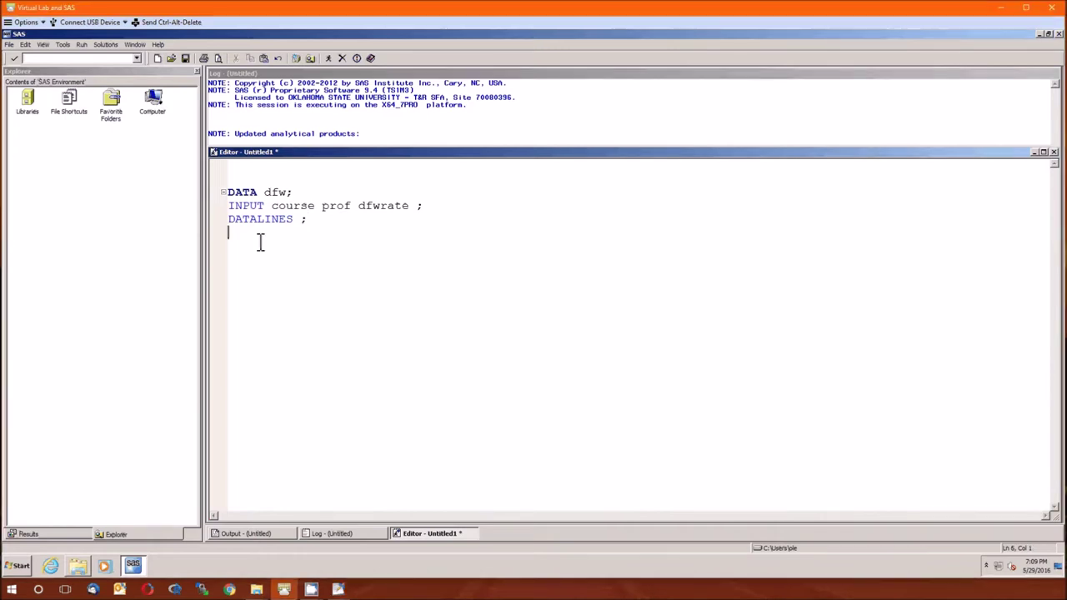
{"action": "type", "text": "STAT2013 Forsberg 15 STAT2013 Forsberg 18 STAT2023 Forsberg 15 STAT2023 Forsberg 19 STAT2053 Forsberg 31 STAT2053 Forsberg 33 STAT2013 Michelson 28 STAT2013 Michelson 30 STAT2023 Michelson 29 STAT2023 Michelson 32 STAT2053 Michelson 18 STAT2053 Michelson 22 STAT2013 Cheney 27 STAT2013 Cheney 33 STAT2023 Cheney 26 STAT2023 Cheney 30 STAT2053 Cheney 27 STAT2053 Cheney 31 STAT2013 Winchester 36 STAT2013 Winchester 32 STAT2023 Winchester 33 STAT2023 Winchester 37 STAT2053 Winchester 13 STAT2053 Winchester 36 ;"}
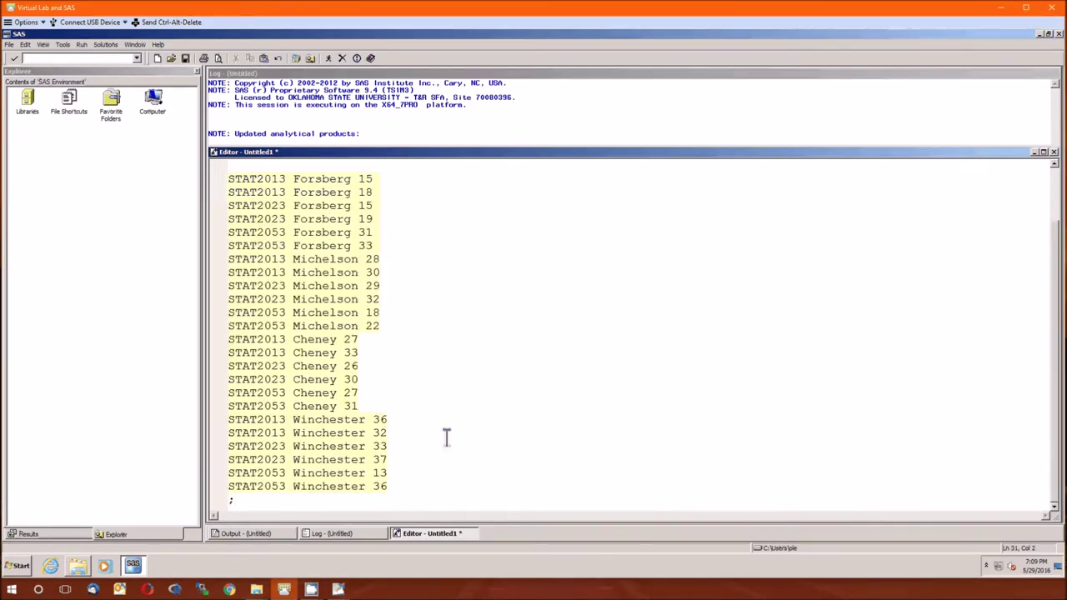
{"action": "scroll", "coordinate": [447, 438], "scroll_direction": "up", "scroll_amount": 2}
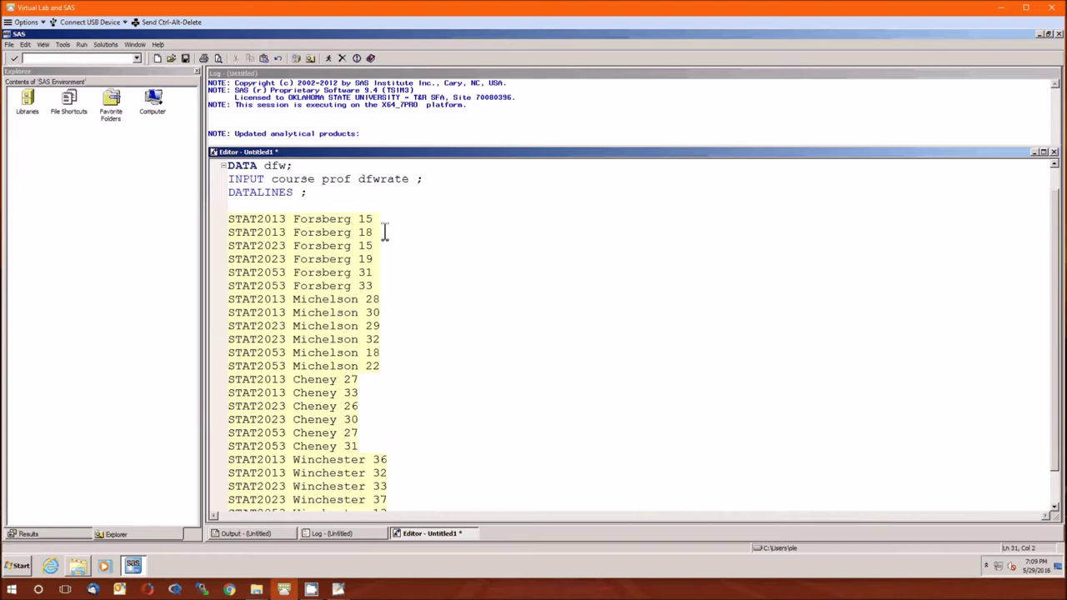
{"action": "left_click", "coordinate": [385, 207]}
{"action": "key", "text": "BackSpace"}
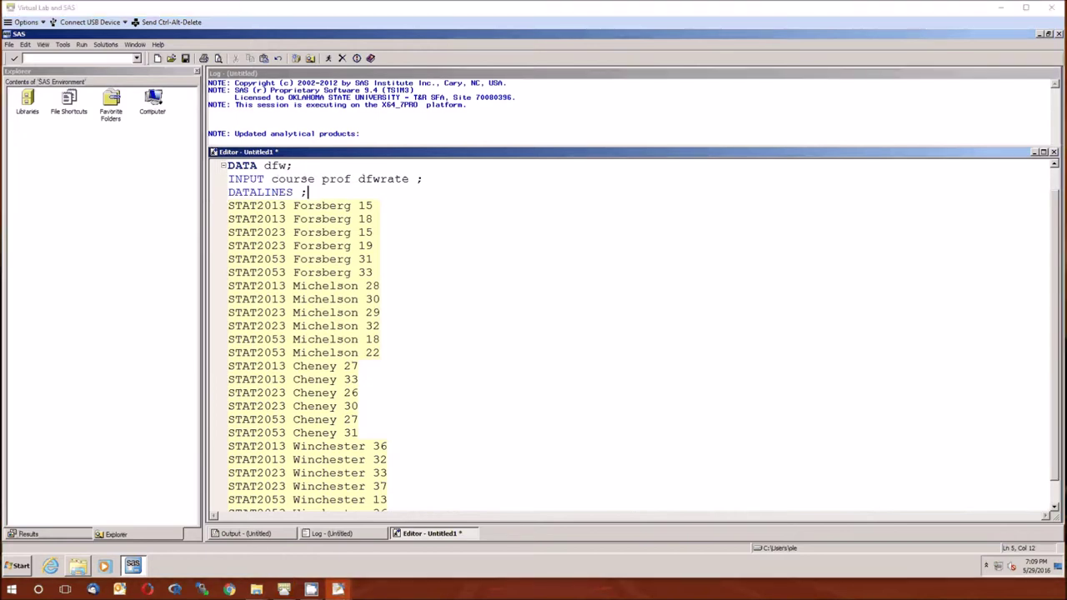
{"action": "scroll", "coordinate": [370, 465], "scroll_direction": "down", "scroll_amount": 3}
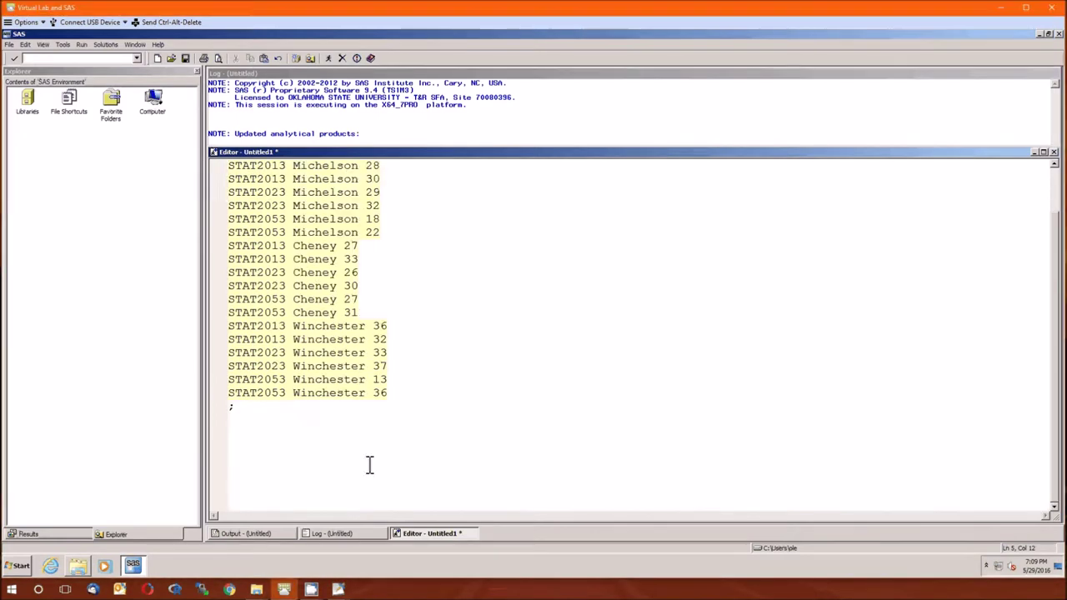
{"action": "scroll", "coordinate": [369, 465], "scroll_direction": "down", "scroll_amount": 1}
Append PROC UNIVARIATE DATA=dfw; RUN; QUIT; and submit the program with F3
{"action": "left_click", "coordinate": [253, 389]}
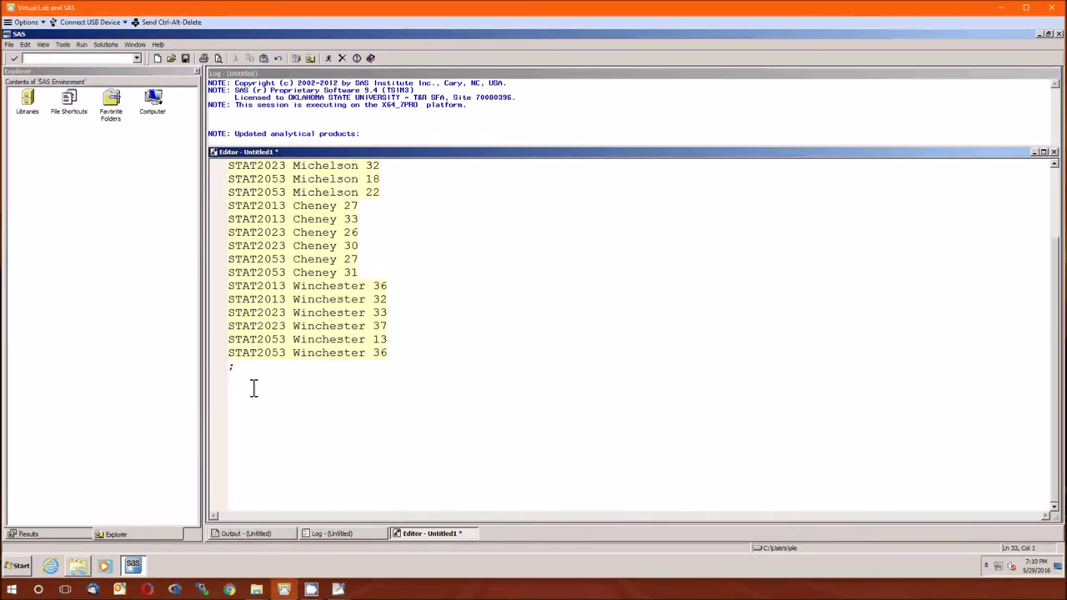
{"action": "type", "text": "PROC UNIVARIATE DATA=dfw; RUN;"}
{"action": "key", "text": "Return"}
{"action": "key", "text": "Return"}
{"action": "key", "text": "Return"}
{"action": "key", "text": "Return"}
{"action": "key", "text": "Return"}
{"action": "type", "text": "OUIT;"}
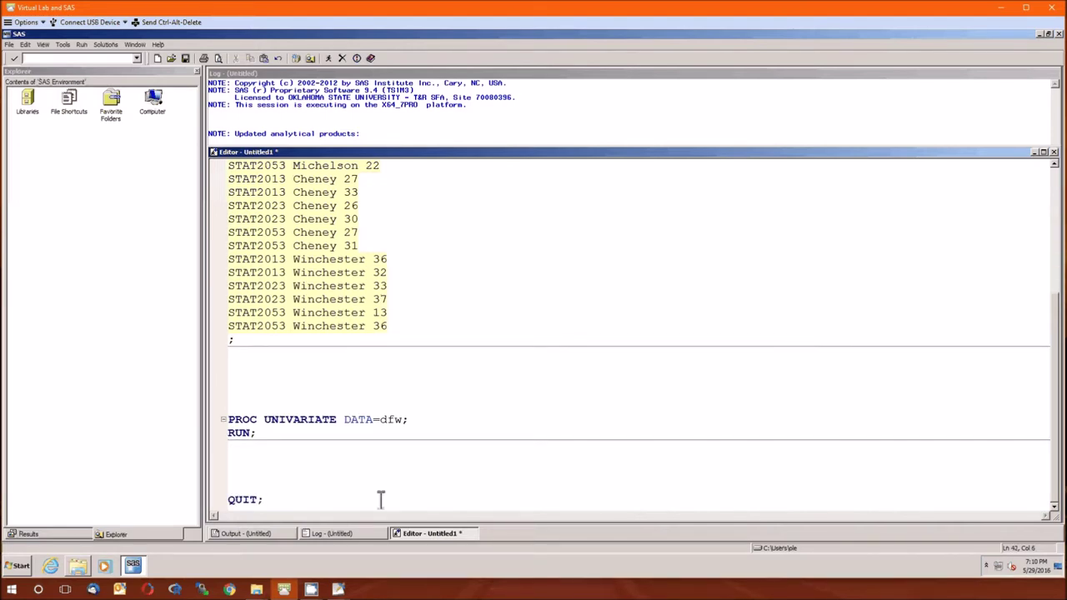
{"action": "key", "text": "F3"}
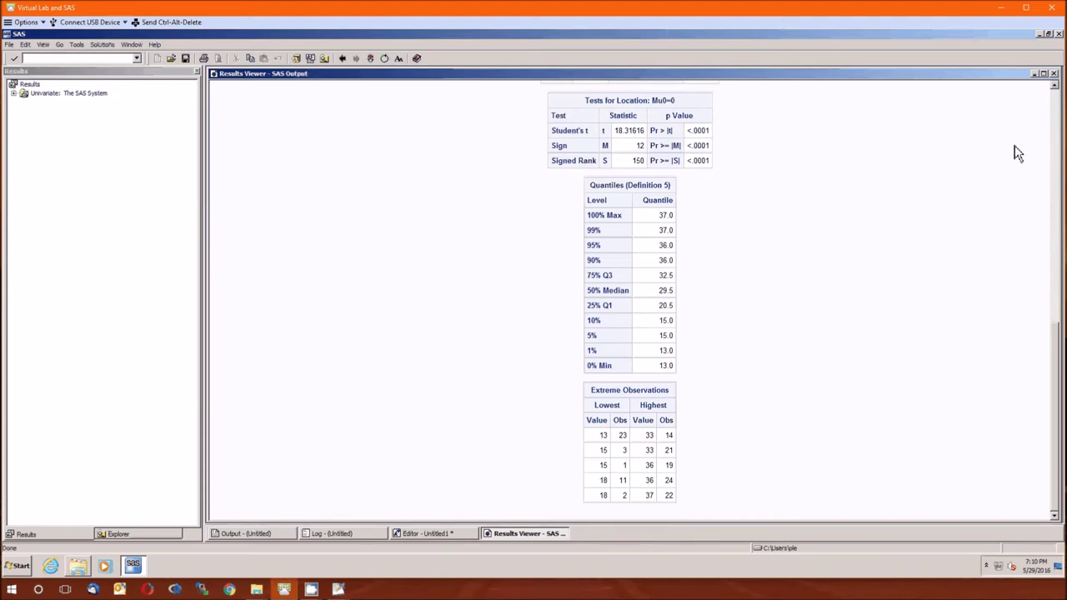
{"action": "left_click", "coordinate": [1054, 73]}
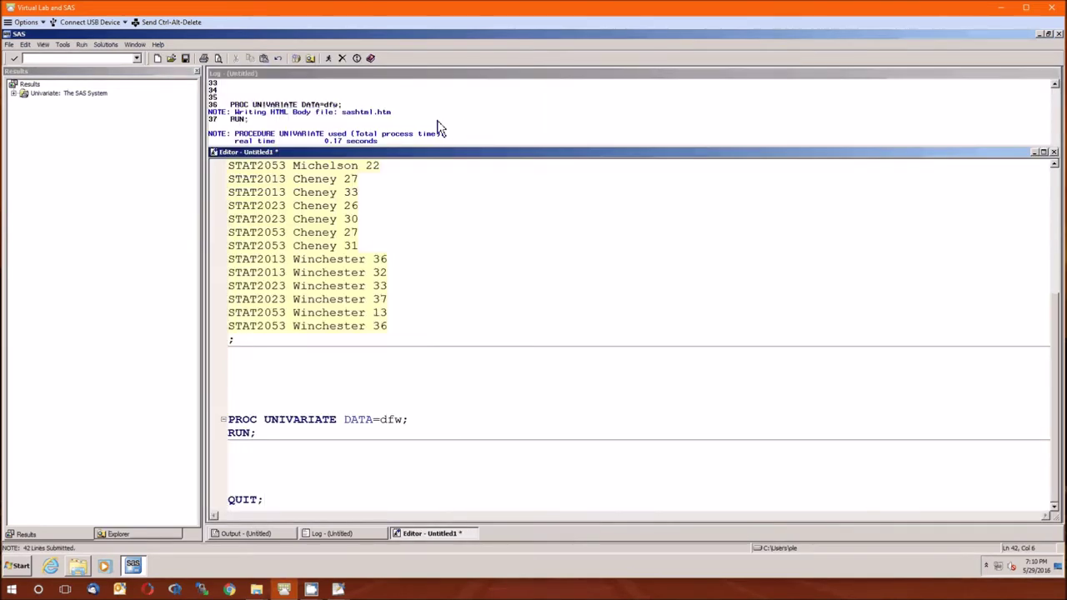
Scroll the Log to read the 'Invalid data' notes for course and prof
{"action": "left_click", "coordinate": [437, 120]}
{"action": "scroll", "coordinate": [304, 175], "scroll_direction": "up", "scroll_amount": 2}
{"action": "scroll", "coordinate": [304, 177], "scroll_direction": "up", "scroll_amount": 12}
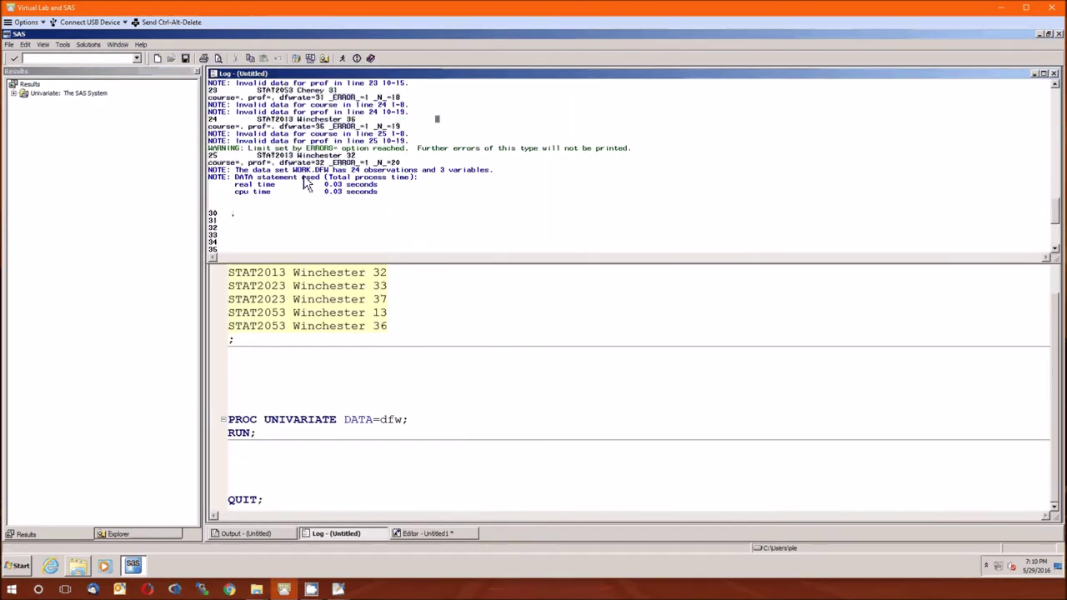
{"action": "scroll", "coordinate": [305, 182], "scroll_direction": "up", "scroll_amount": 10}
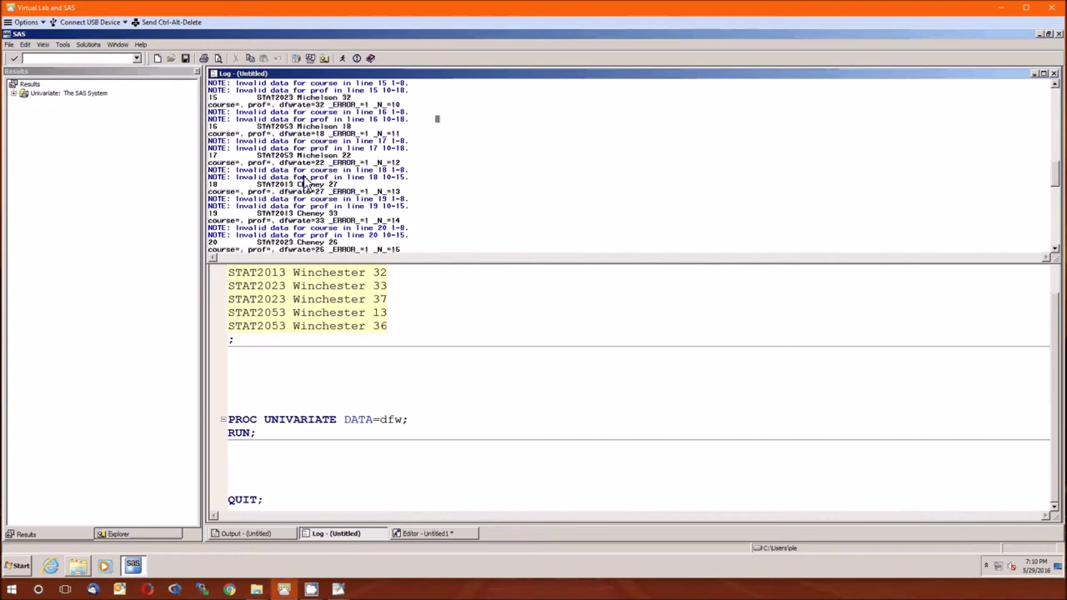
{"action": "scroll", "coordinate": [305, 182], "scroll_direction": "up", "scroll_amount": 6}
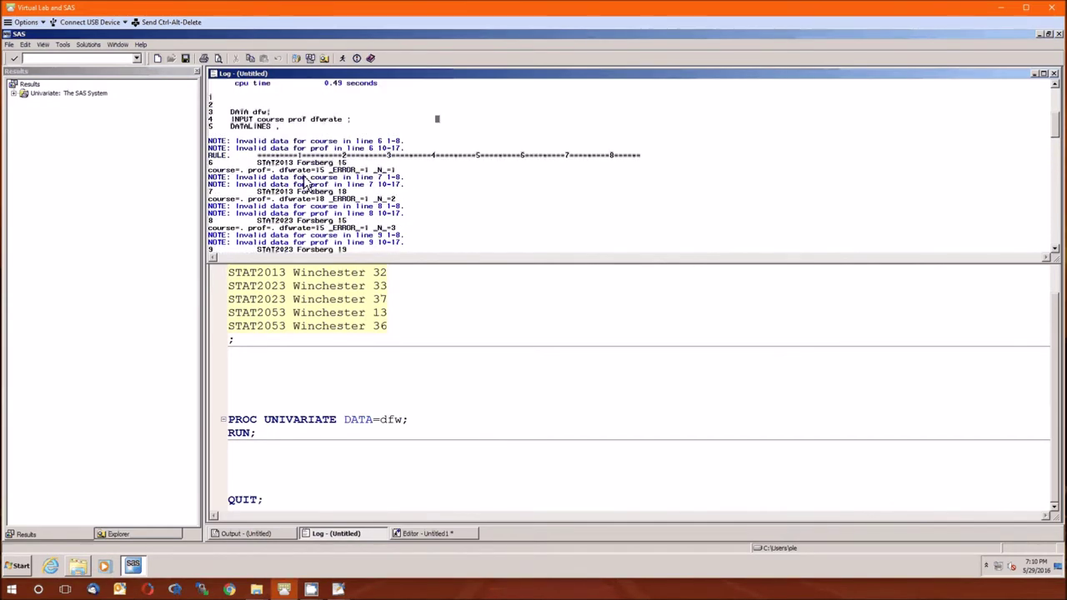
{"action": "scroll", "coordinate": [305, 182], "scroll_direction": "up", "scroll_amount": 5}
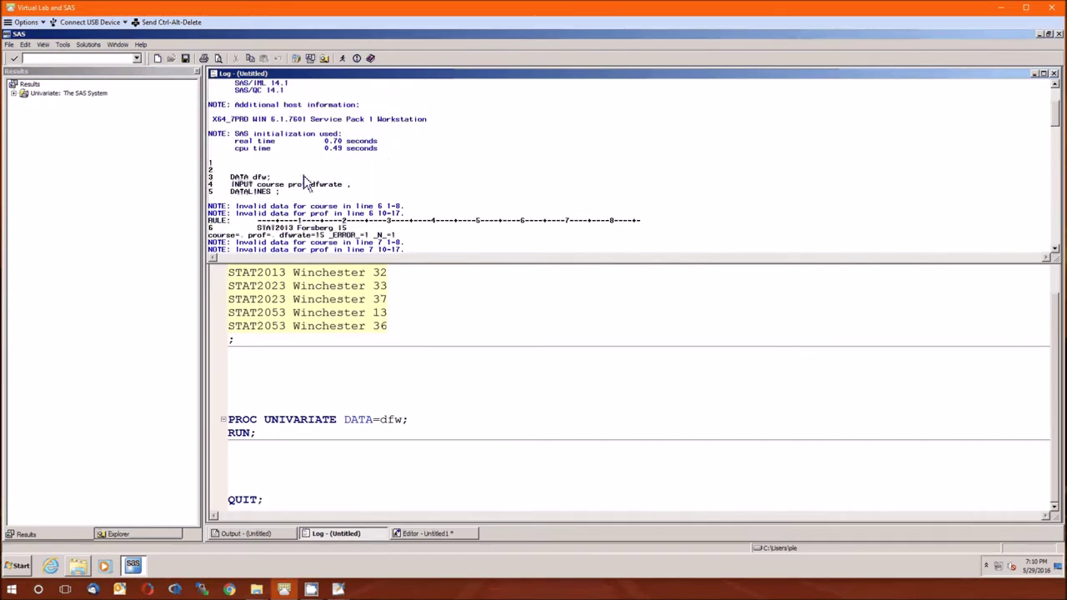
{"action": "scroll", "coordinate": [306, 183], "scroll_direction": "down", "scroll_amount": 3}
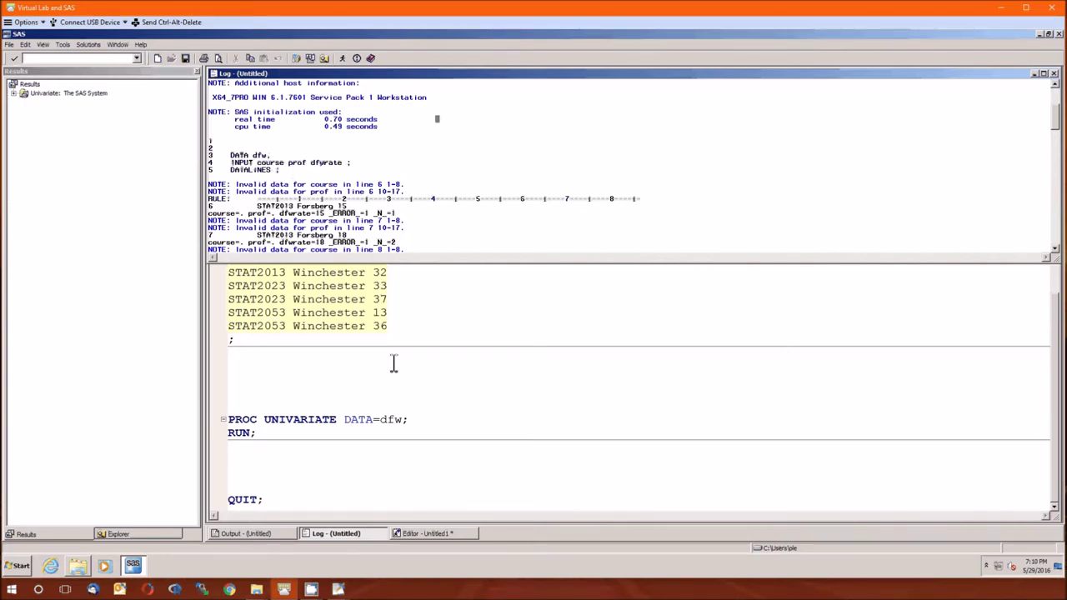
Mark course and prof as character with $ on the INPUT line and rerun
{"action": "left_click", "coordinate": [297, 355]}
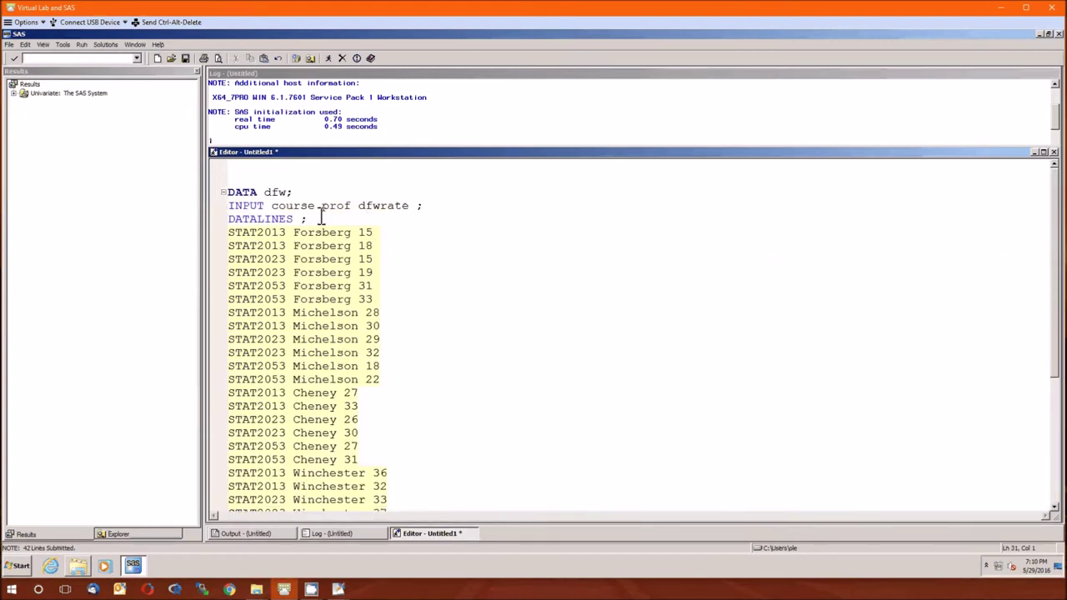
{"action": "left_click", "coordinate": [318, 206]}
{"action": "type", "text": "$"}
{"action": "key", "text": "Right"}
{"action": "key", "text": "Right"}
{"action": "key", "text": "Right"}
{"action": "key", "text": "Right"}
{"action": "key", "text": "Right"}
{"action": "type", "text": "$"}
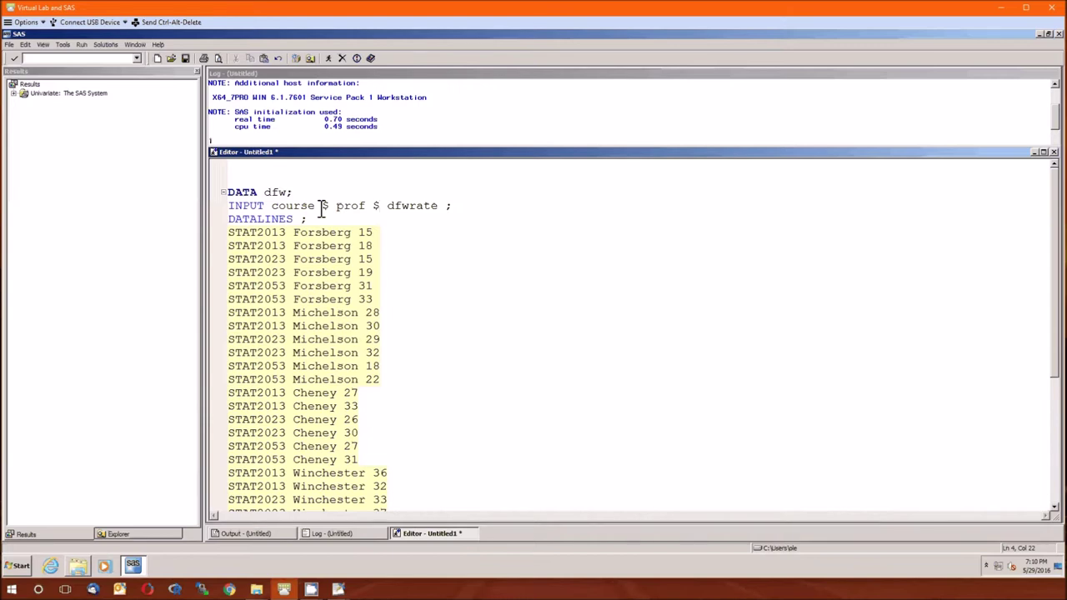
{"action": "key", "text": "F3"}
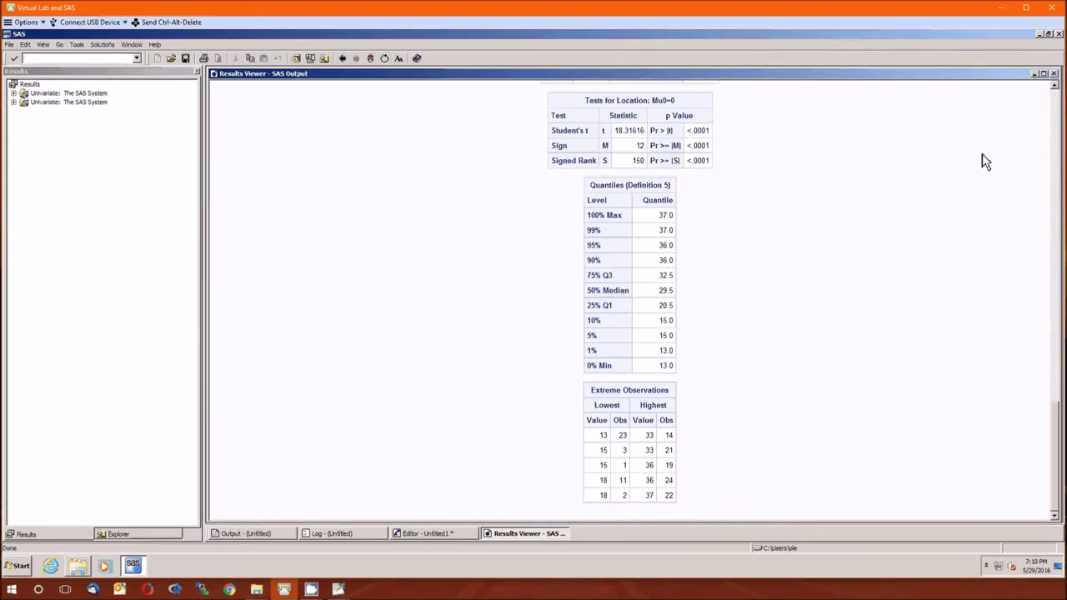
Close the output and enlarge the Log to confirm WORK.DFW has 24 observations, 3 variables
{"action": "left_click", "coordinate": [1054, 74]}
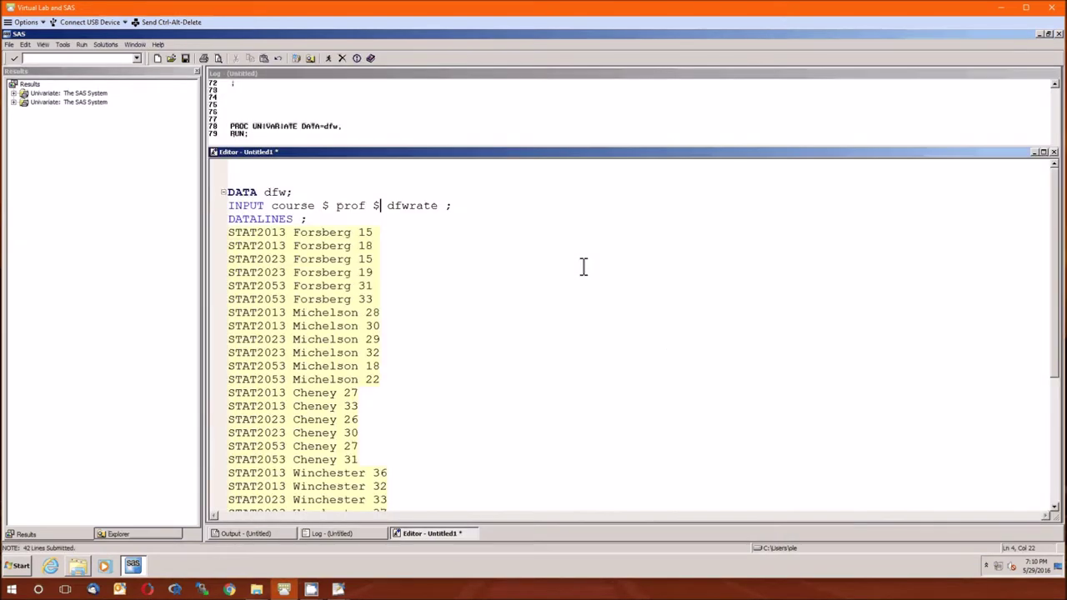
{"action": "left_click", "coordinate": [375, 138]}
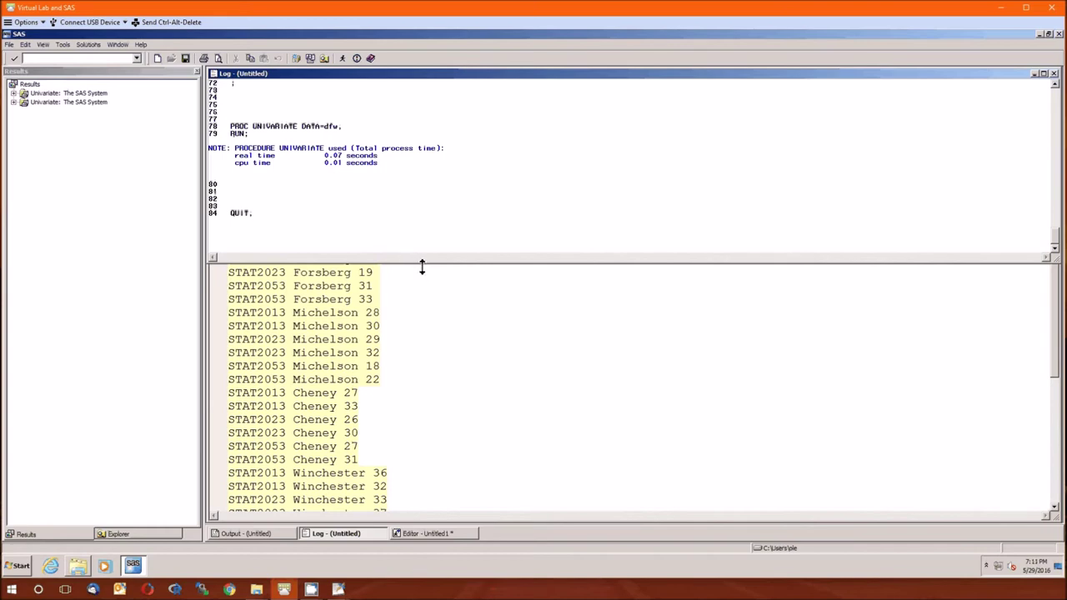
{"action": "left_click_drag", "start_coordinate": [422, 266], "coordinate": [432, 428]}
{"action": "scroll", "coordinate": [350, 300], "scroll_direction": "up", "scroll_amount": 5}
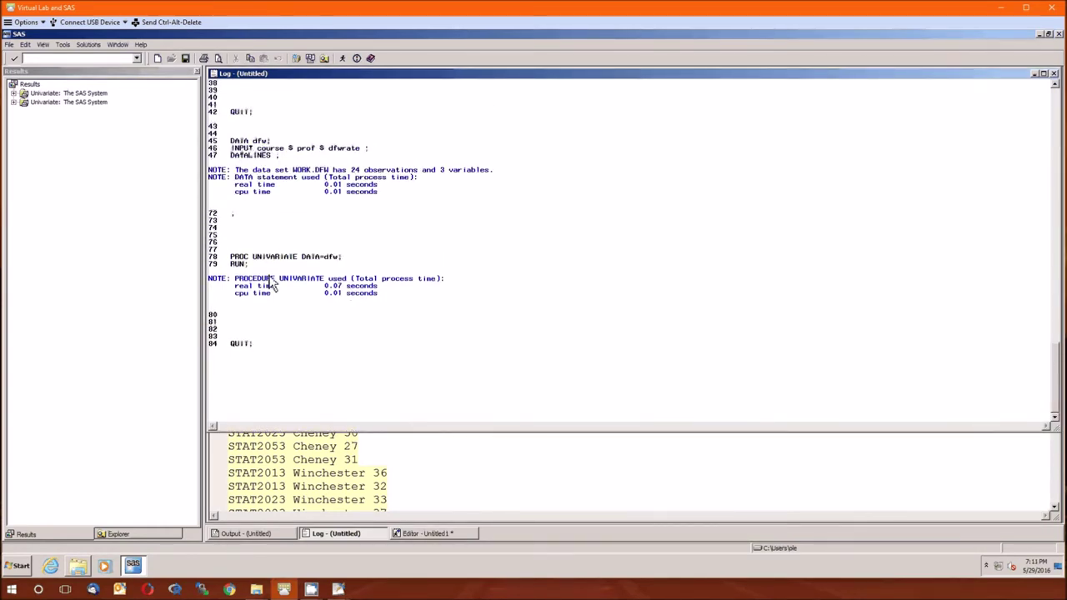
{"action": "left_click", "coordinate": [735, 433]}
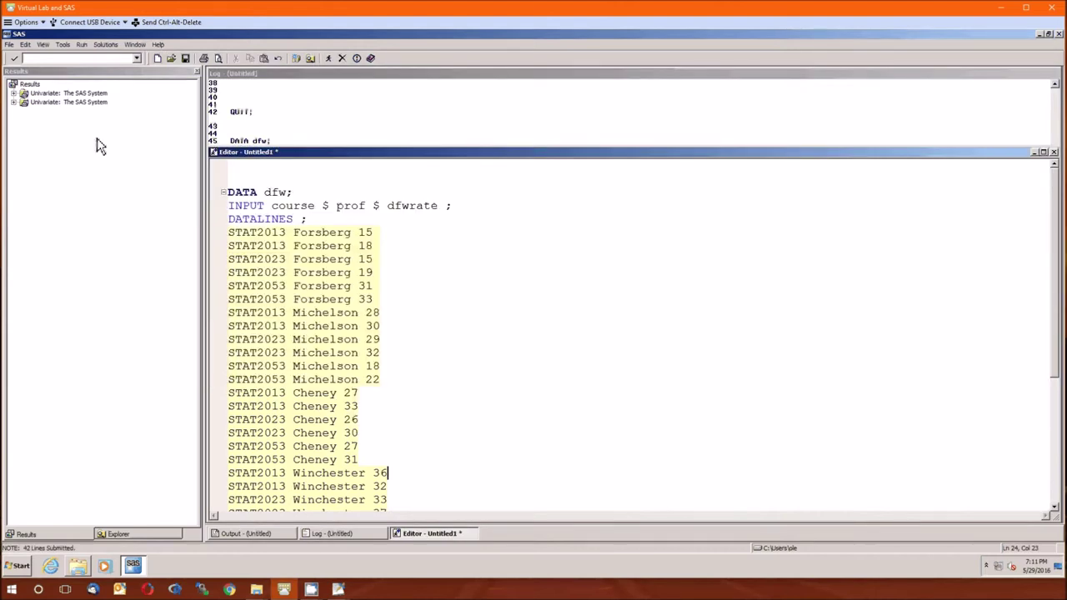
Open the Moments table for dfwrate under the second Univariate result
{"action": "left_click", "coordinate": [13, 110]}
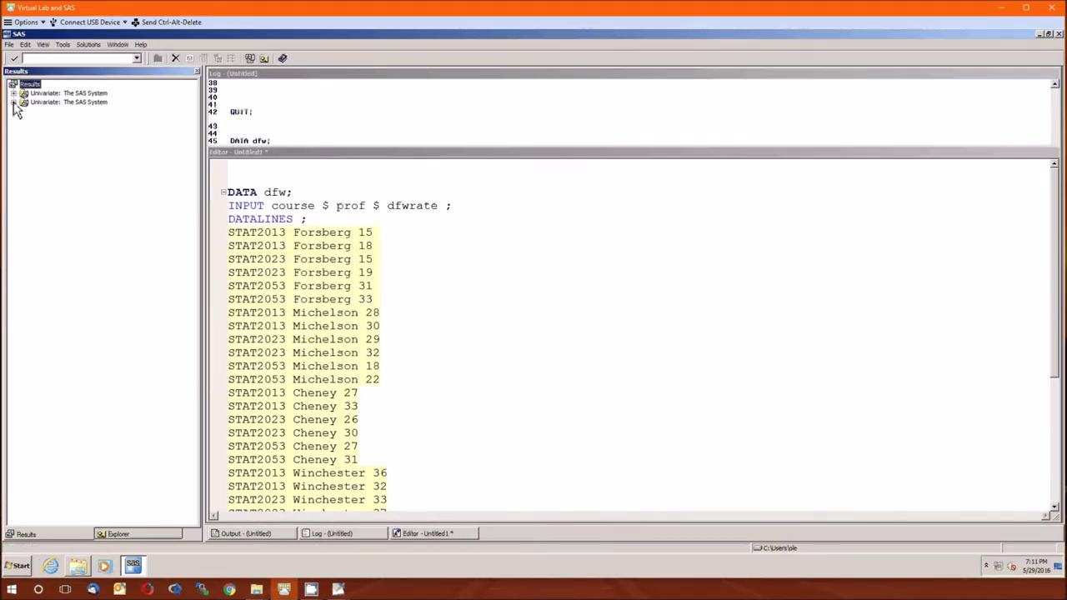
{"action": "left_click", "coordinate": [14, 103]}
{"action": "left_click", "coordinate": [34, 112]}
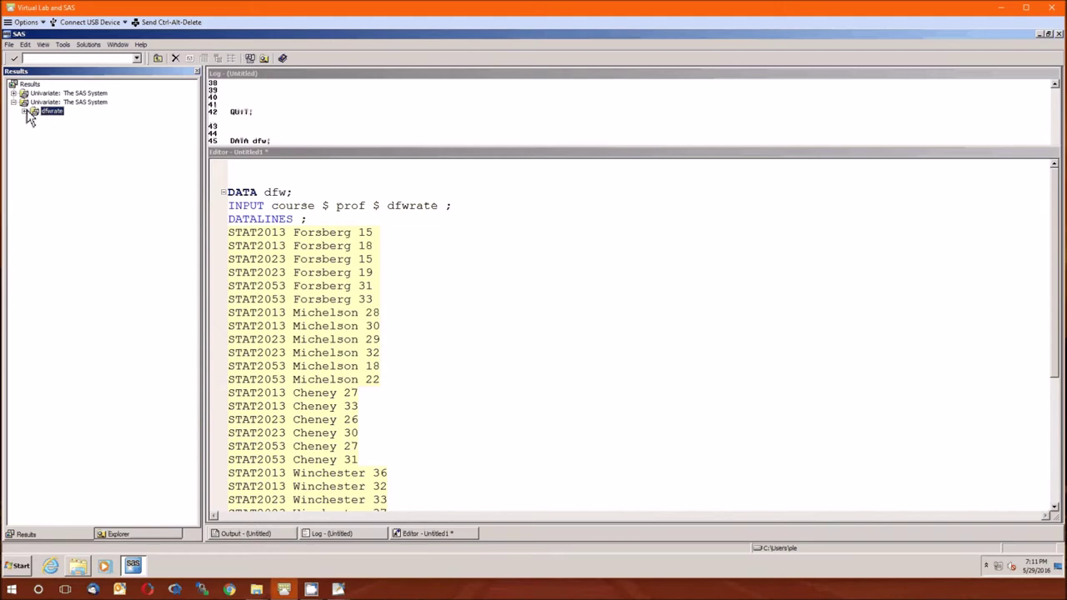
{"action": "left_click", "coordinate": [25, 112]}
{"action": "left_click", "coordinate": [66, 122]}
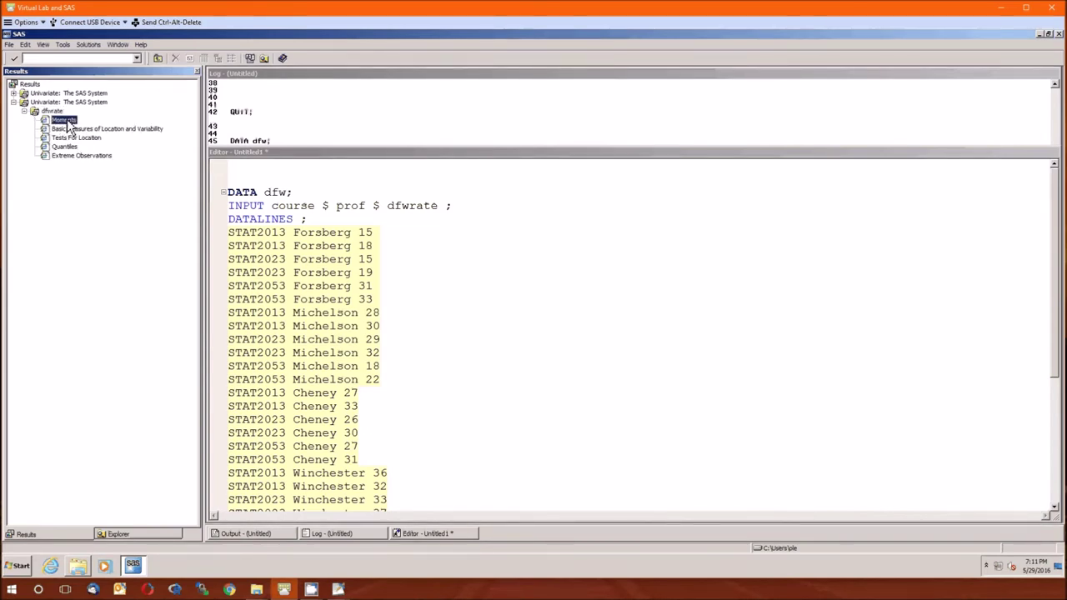
{"action": "double_click", "coordinate": [68, 123]}
Scroll the dfwrate output (mean 27.125, median 29.5) through Extreme Observations, then close it
{"action": "scroll", "coordinate": [863, 213], "scroll_direction": "down", "scroll_amount": 10}
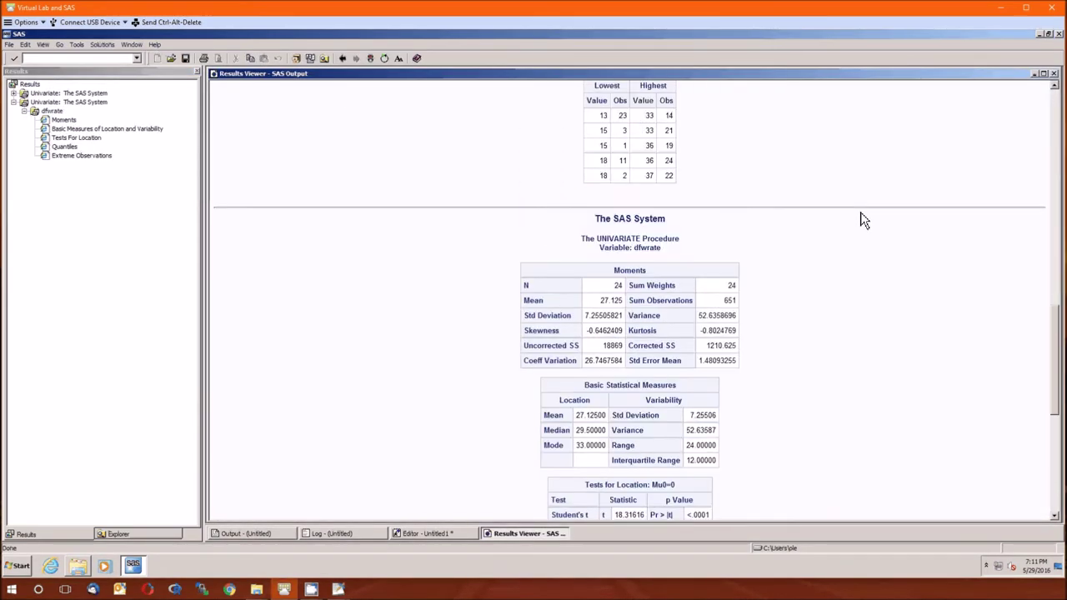
{"action": "scroll", "coordinate": [862, 217], "scroll_direction": "down", "scroll_amount": 4}
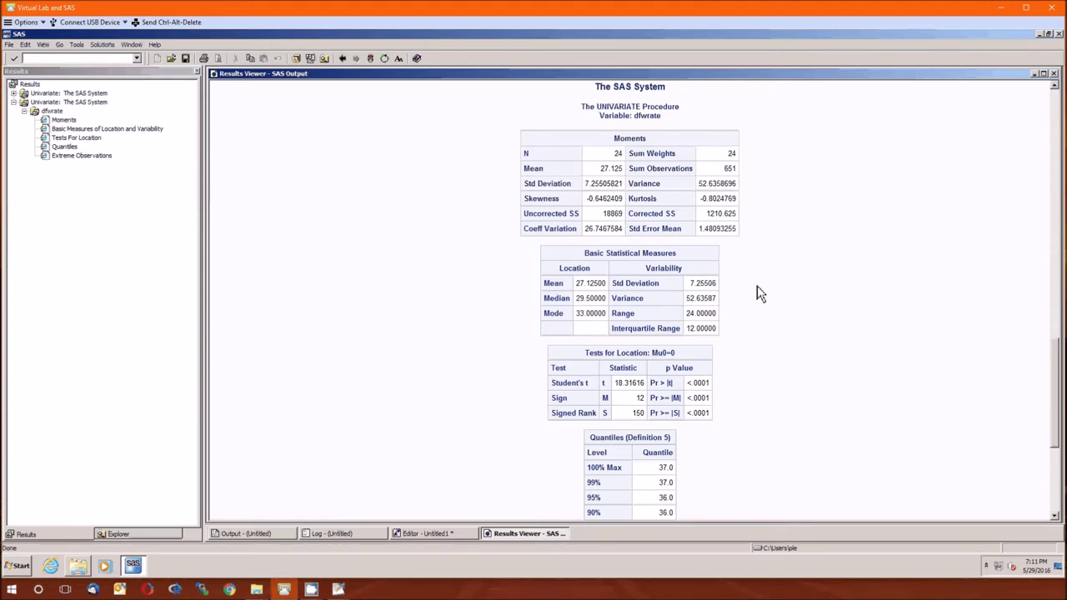
{"action": "scroll", "coordinate": [757, 300], "scroll_direction": "down", "scroll_amount": 1}
{"action": "scroll", "coordinate": [757, 301], "scroll_direction": "down", "scroll_amount": 3}
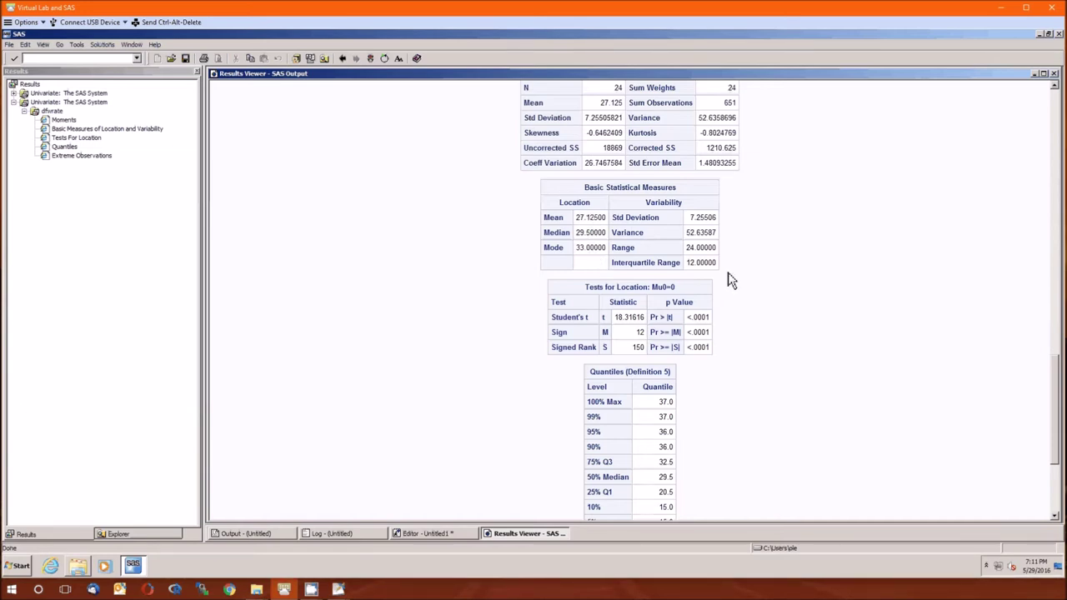
{"action": "scroll", "coordinate": [730, 280], "scroll_direction": "down", "scroll_amount": 4}
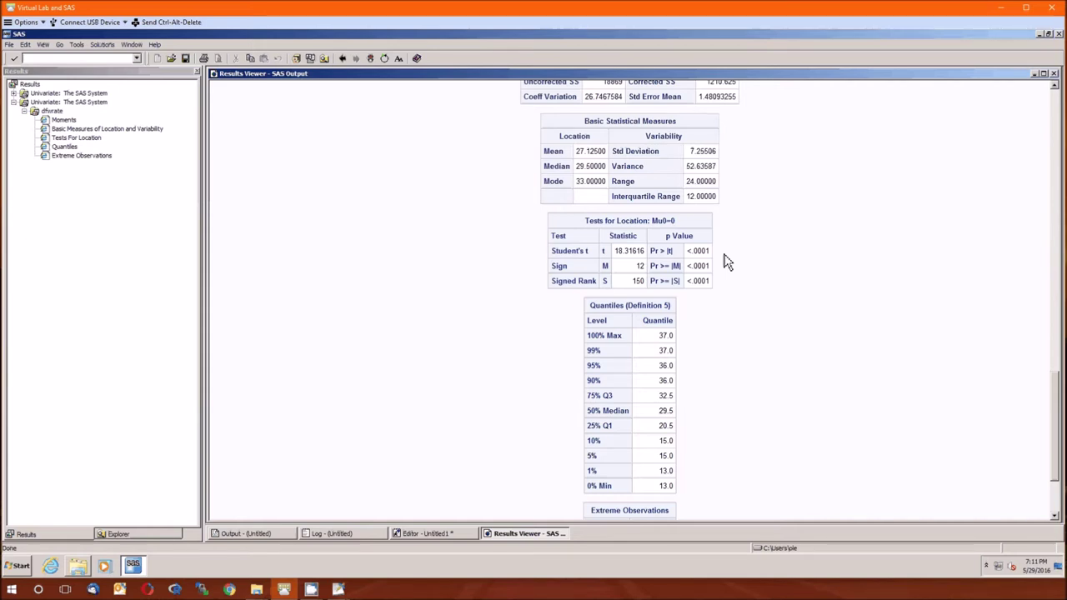
{"action": "scroll", "coordinate": [726, 262], "scroll_direction": "down", "scroll_amount": 5}
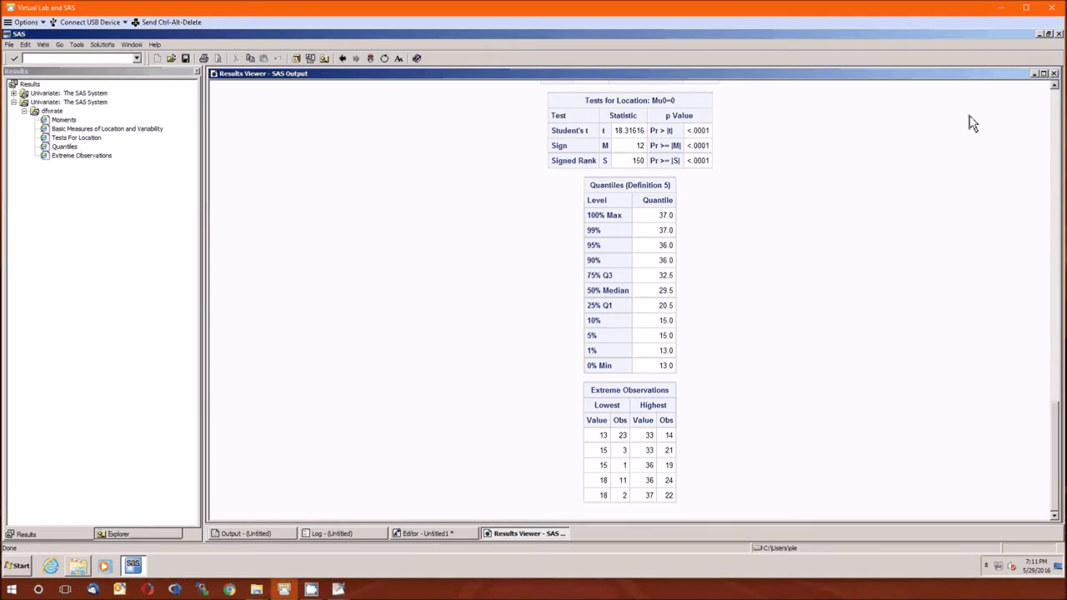
{"action": "left_click", "coordinate": [1054, 74]}
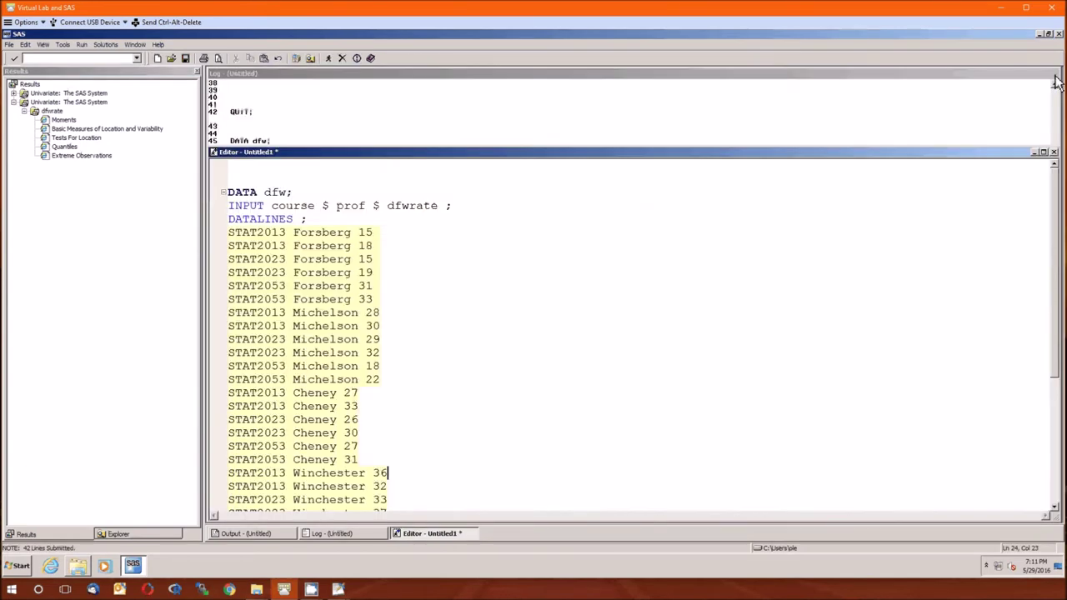
Delete all earlier items from the Results tree
{"action": "scroll", "coordinate": [424, 380], "scroll_direction": "down", "scroll_amount": 8}
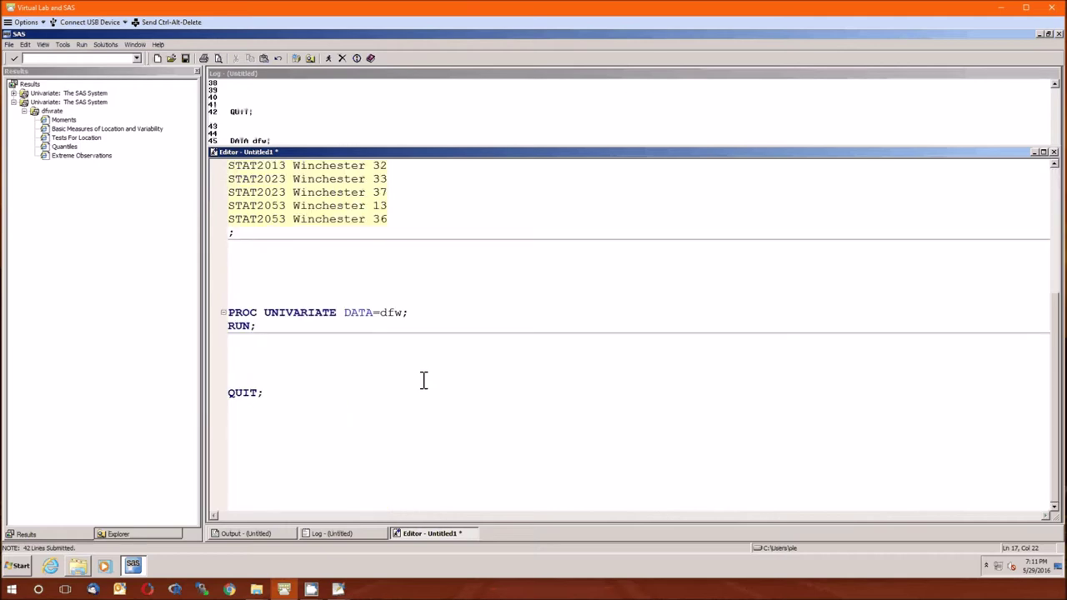
{"action": "left_click", "coordinate": [250, 351]}
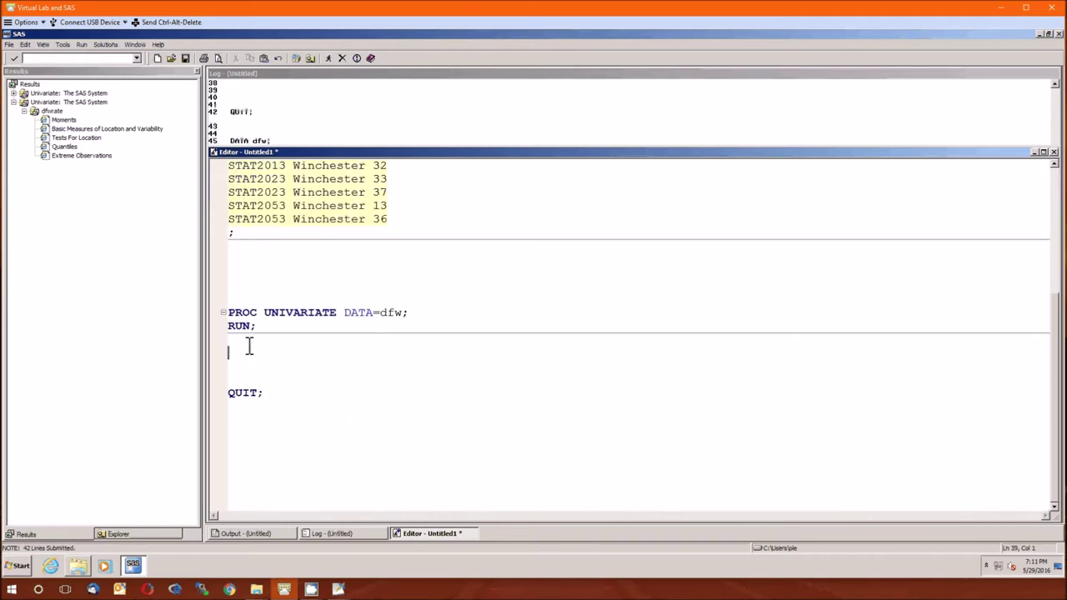
{"action": "left_click", "coordinate": [34, 87]}
{"action": "right_click", "coordinate": [33, 87]}
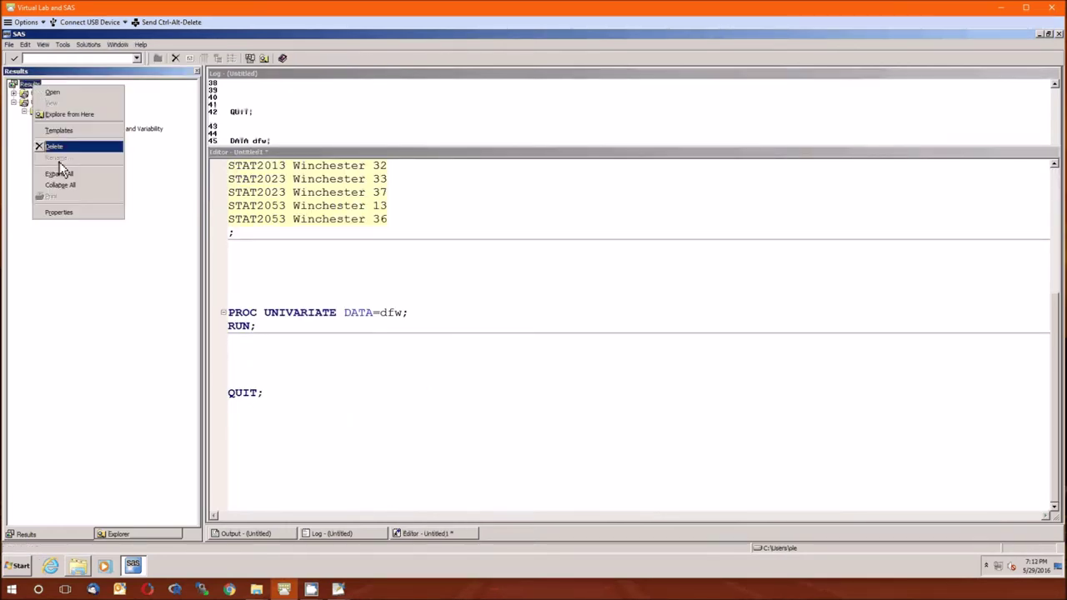
{"action": "left_click", "coordinate": [59, 147]}
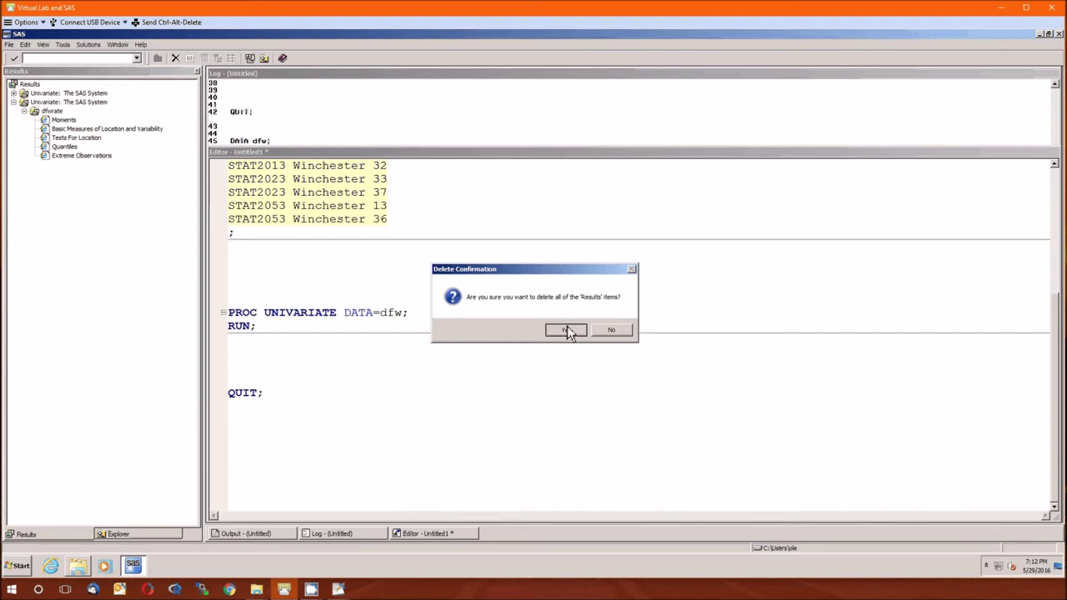
{"action": "left_click", "coordinate": [566, 329]}
Replace the PROC UNIVARIATE block with PROC GLM data=dfw; above QUIT
{"action": "left_click", "coordinate": [286, 328]}
{"action": "left_click_drag", "start_coordinate": [286, 329], "coordinate": [277, 296]}
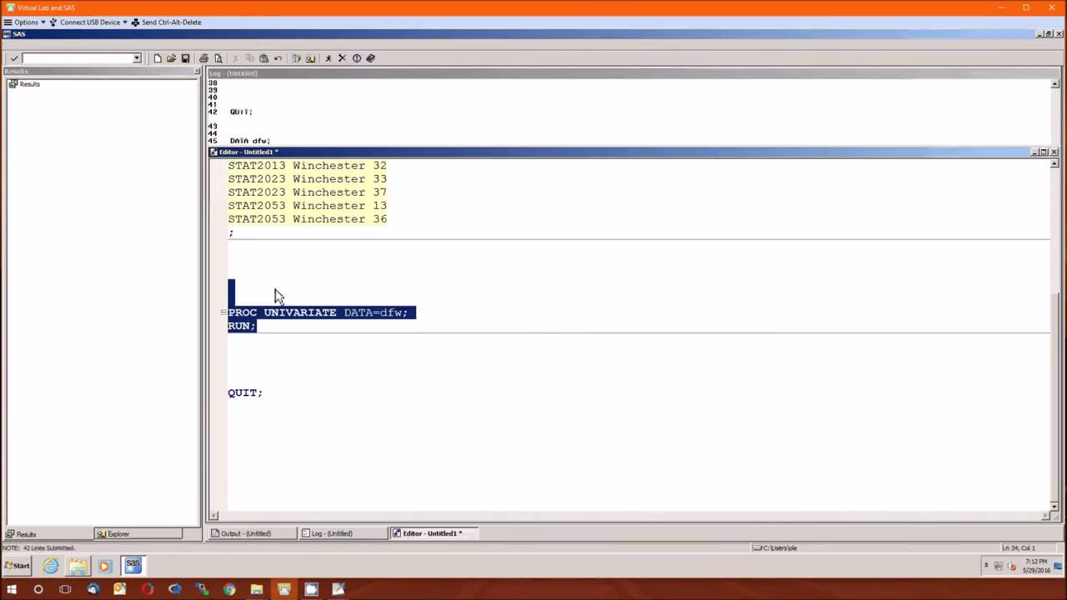
{"action": "key", "text": "Delete"}
{"action": "key", "text": "Return"}
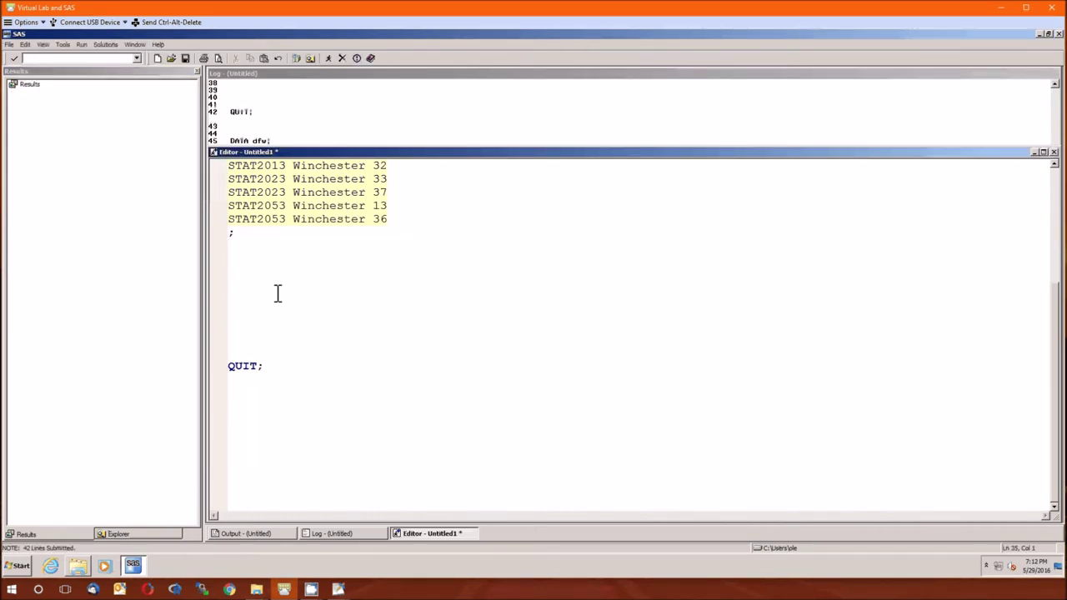
{"action": "type", "text": "PROC GLM"}
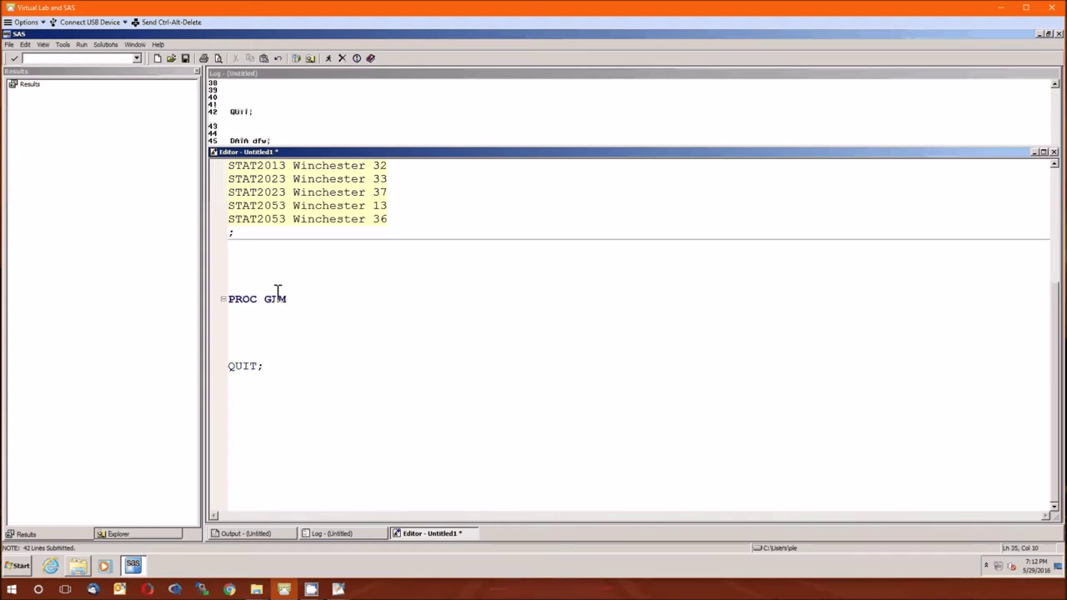
{"action": "type", "text": " data=dfw;"}
Add CLASS course prof; MODEL dfwrate = course prof course*prof; RUN; and submit
{"action": "key", "text": "Return"}
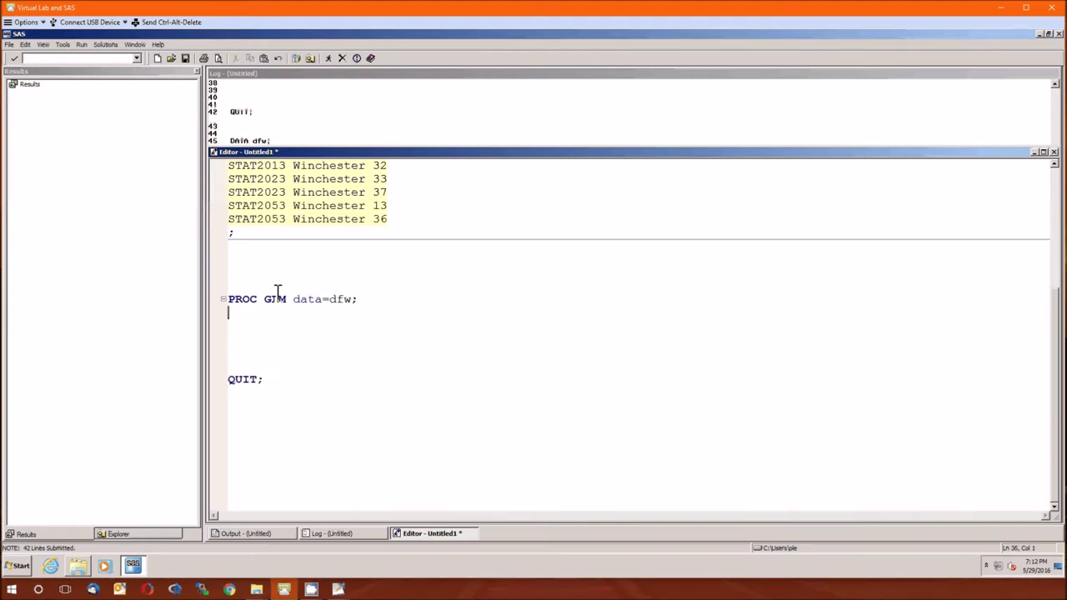
{"action": "key", "text": "Return"}
{"action": "key", "text": "BackSpace"}
{"action": "type", "text": "CLASS course prof;"}
{"action": "key", "text": "Return"}
{"action": "type", "text": "MODEL "}
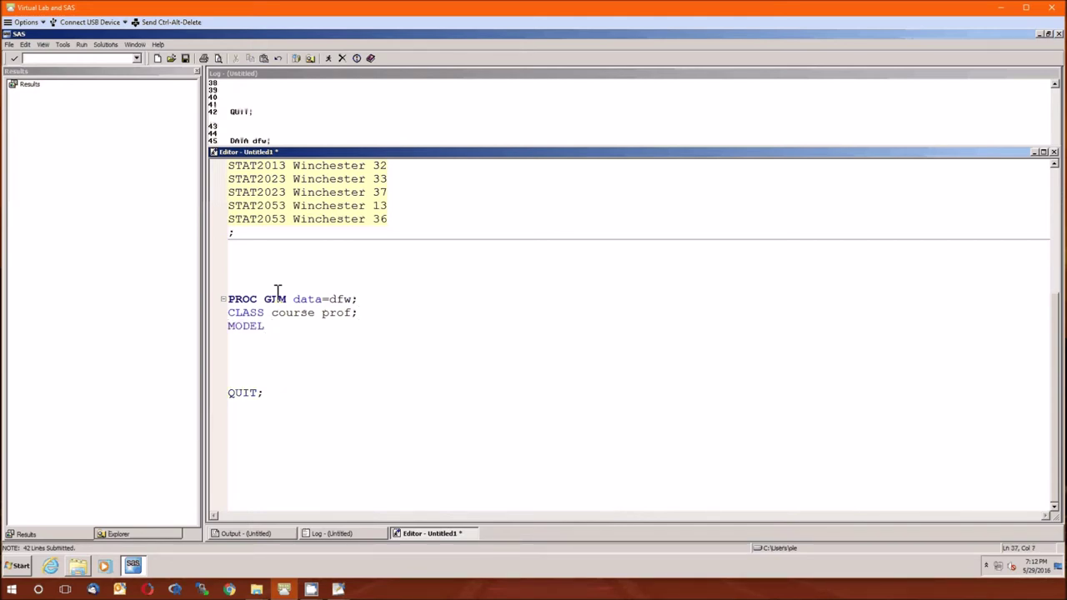
{"action": "type", "text": "dfwrate = course prof"}
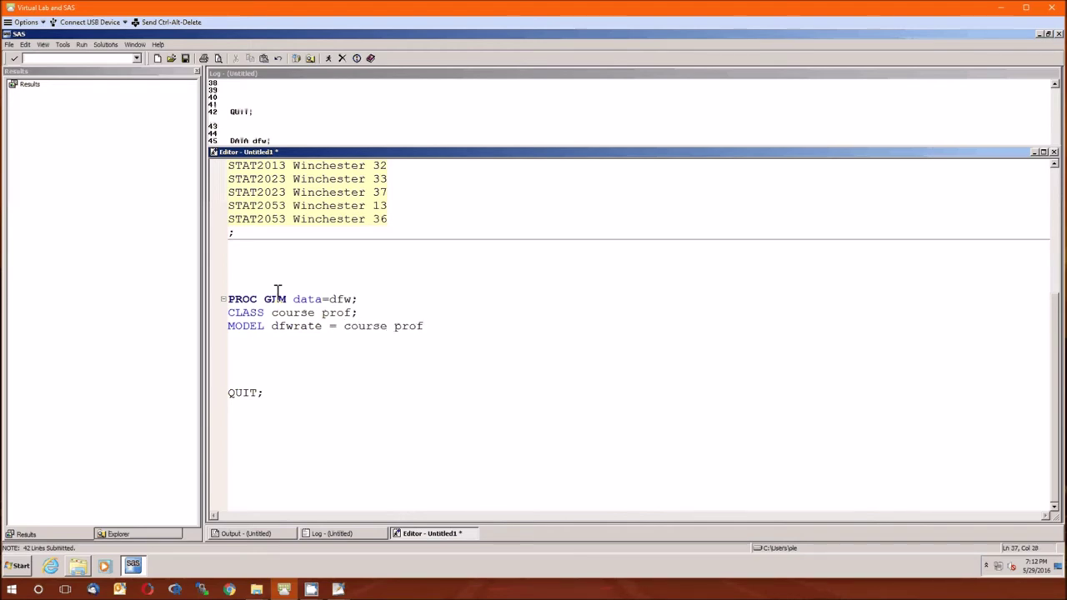
{"action": "type", "text": " ;"}
{"action": "key", "text": "BackSpace"}
{"action": "type", "text": "course*prof ;"}
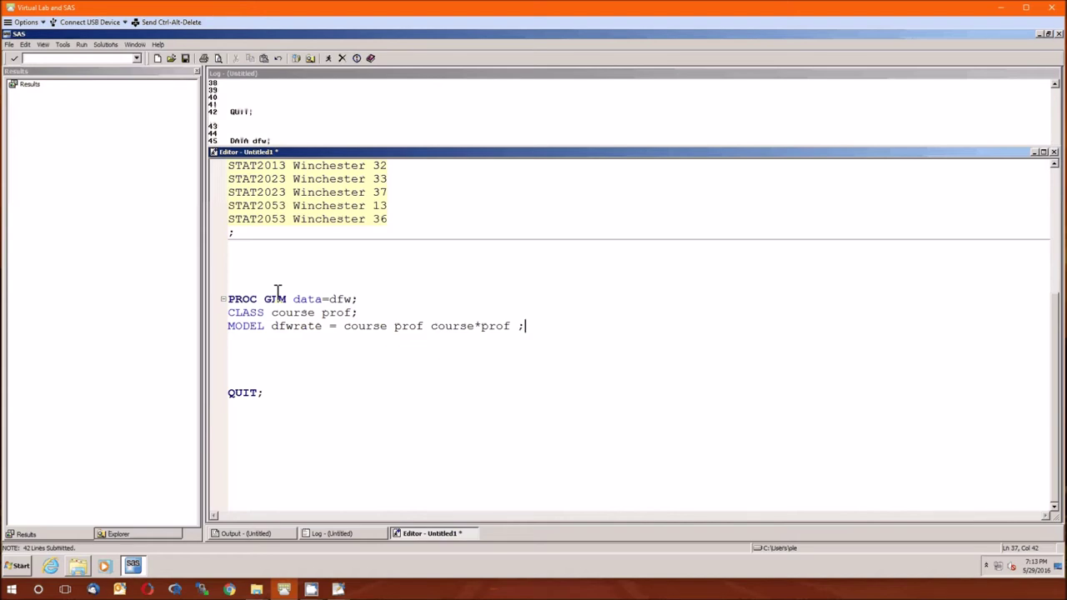
{"action": "key", "text": "Return"}
{"action": "key", "text": "Return"}
{"action": "type", "text": "RUN;"}
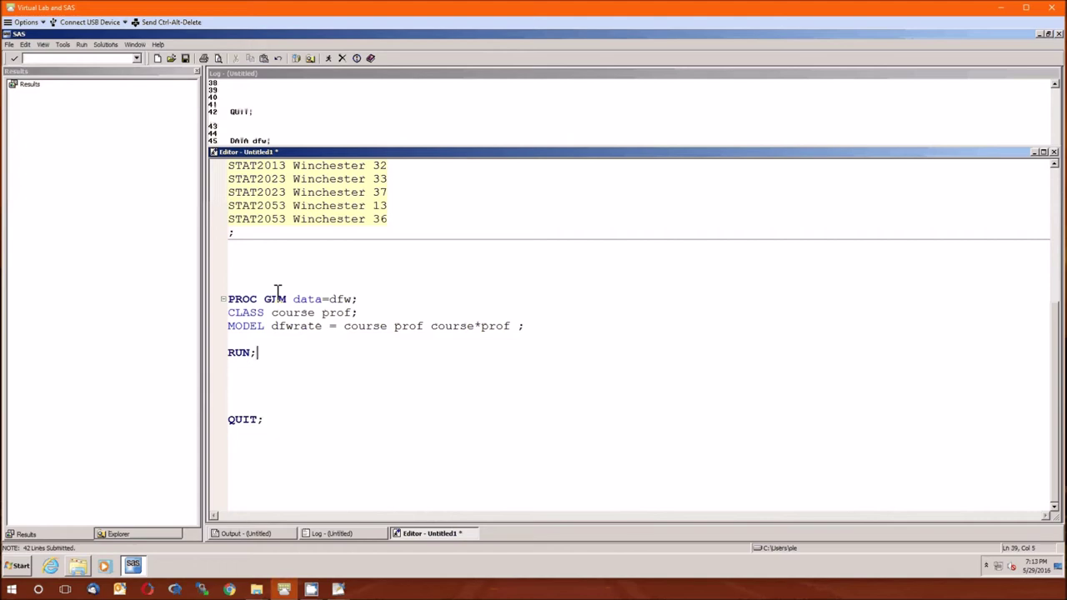
{"action": "key", "text": "F3"}
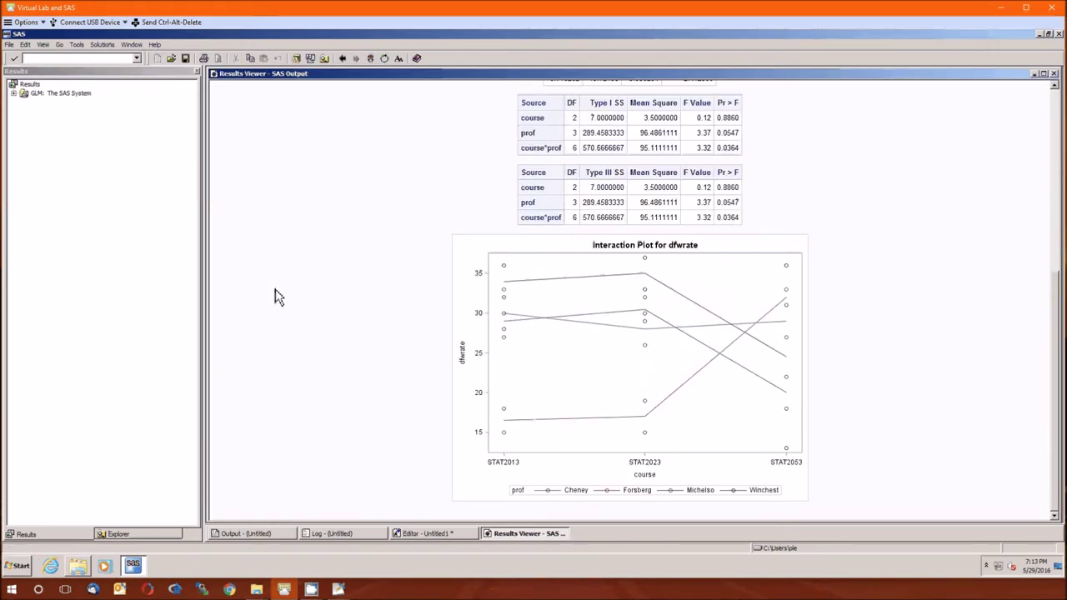
Review GLM output: 3 courses, 4 professors, 24 observations, model F=2.75, p=0.0479
{"action": "scroll", "coordinate": [277, 297], "scroll_direction": "up", "scroll_amount": 5}
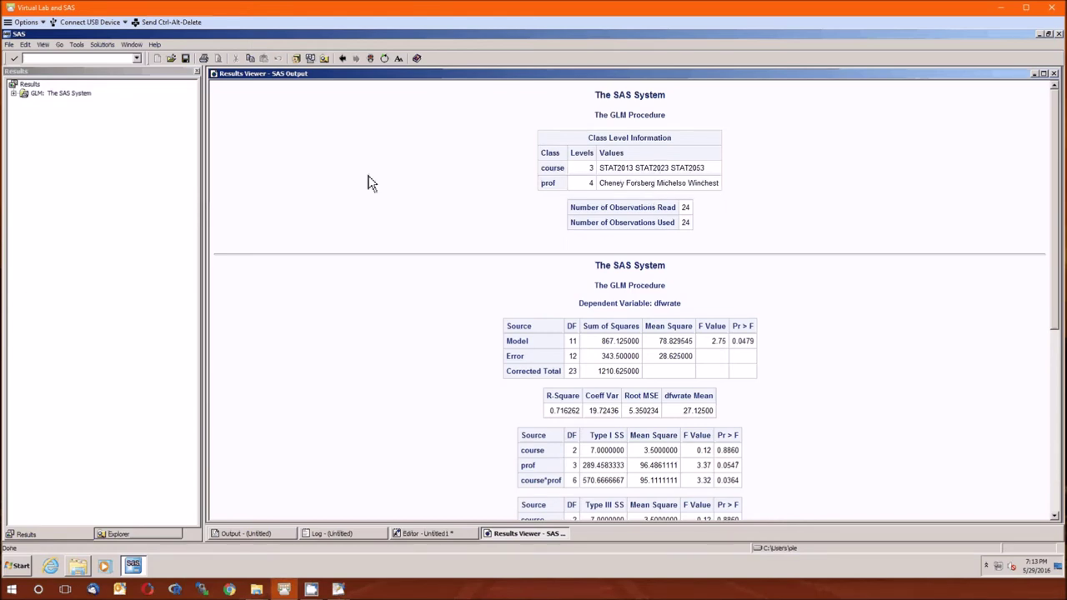
{"action": "left_click", "coordinate": [428, 533]}
{"action": "scroll", "coordinate": [341, 305], "scroll_direction": "up", "scroll_amount": 4}
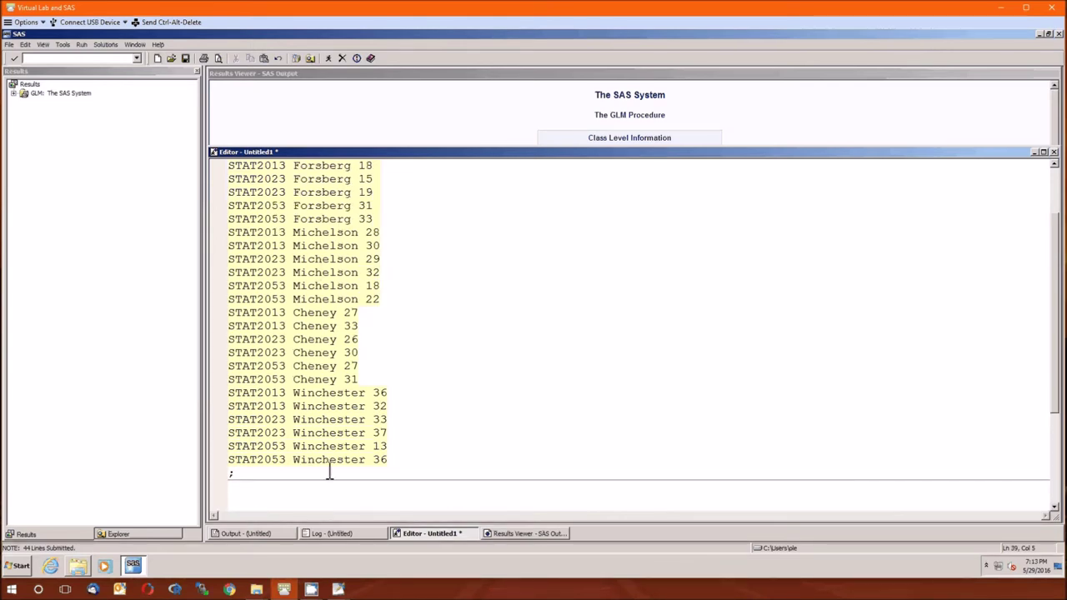
{"action": "left_click", "coordinate": [471, 124]}
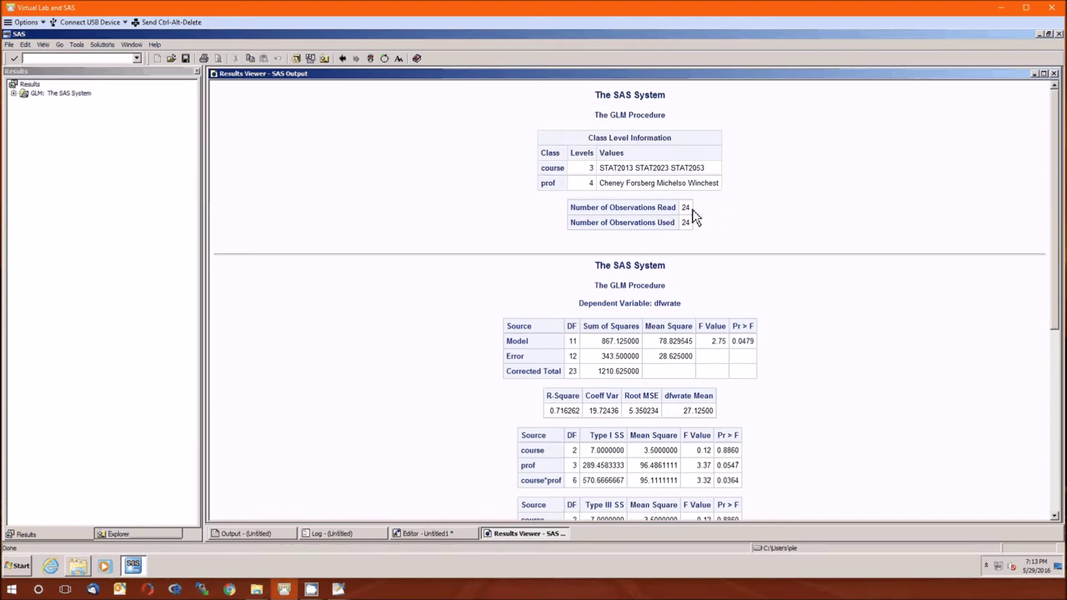
{"action": "scroll", "coordinate": [696, 216], "scroll_direction": "down", "scroll_amount": 2}
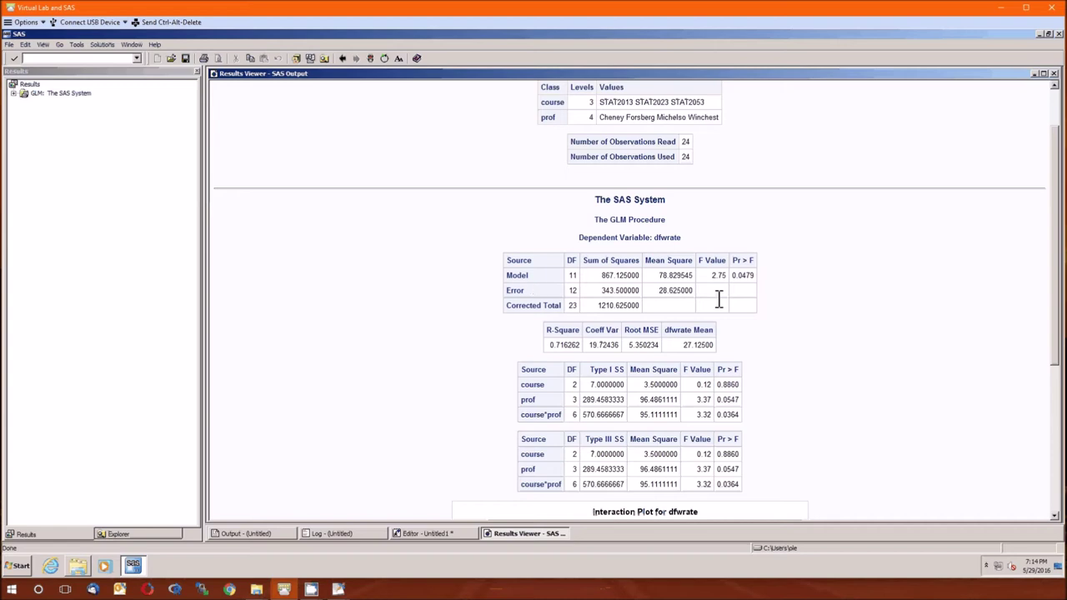
{"action": "scroll", "coordinate": [839, 334], "scroll_direction": "down", "scroll_amount": 1}
{"action": "scroll", "coordinate": [839, 335], "scroll_direction": "down", "scroll_amount": 2}
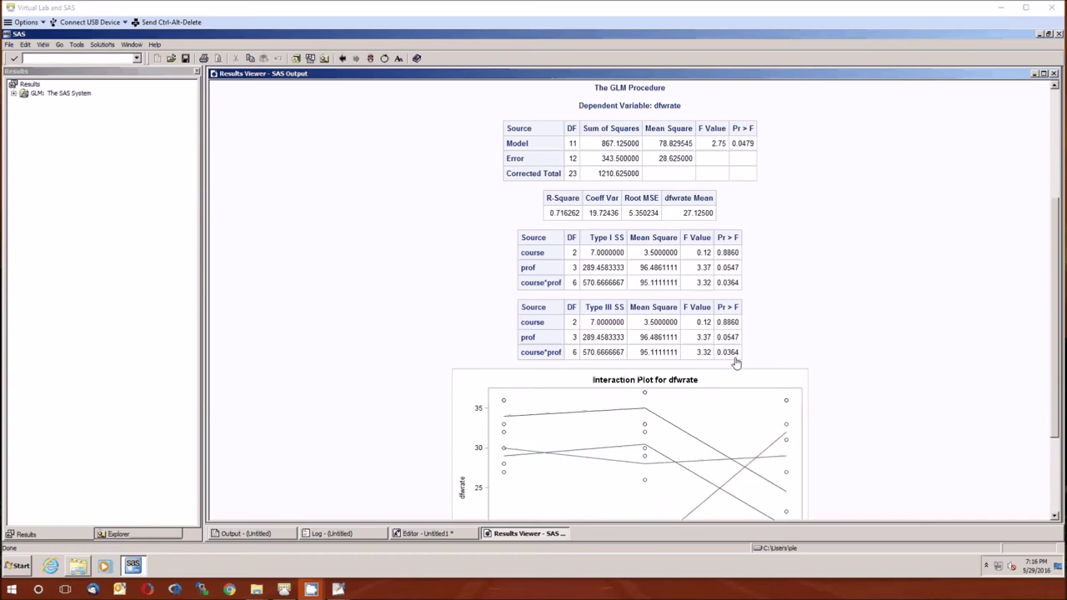
{"action": "scroll", "coordinate": [817, 362], "scroll_direction": "down", "scroll_amount": 3}
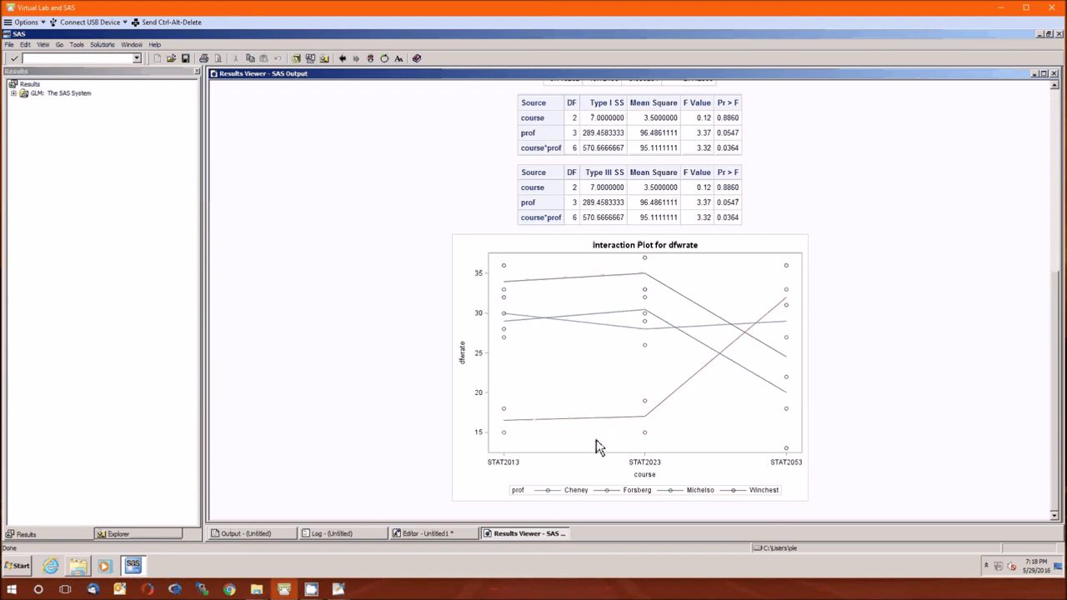
Reorder the CLASS statement to 'prof course' and rerun the GLM
{"action": "left_click", "coordinate": [1054, 74]}
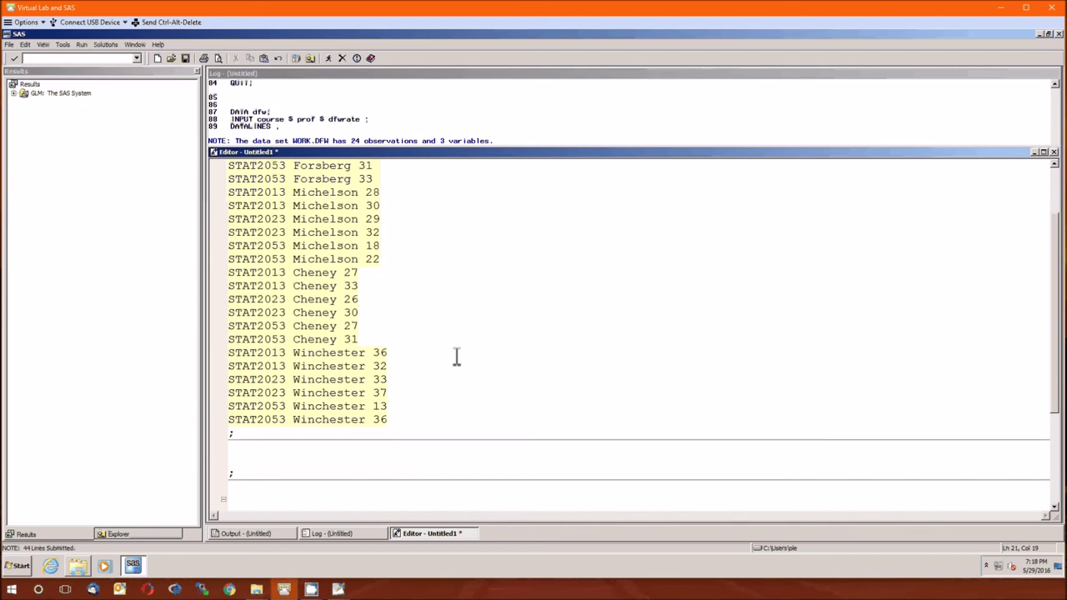
{"action": "scroll", "coordinate": [457, 357], "scroll_direction": "down", "scroll_amount": 5}
{"action": "left_click_drag", "start_coordinate": [398, 317], "coordinate": [401, 306]}
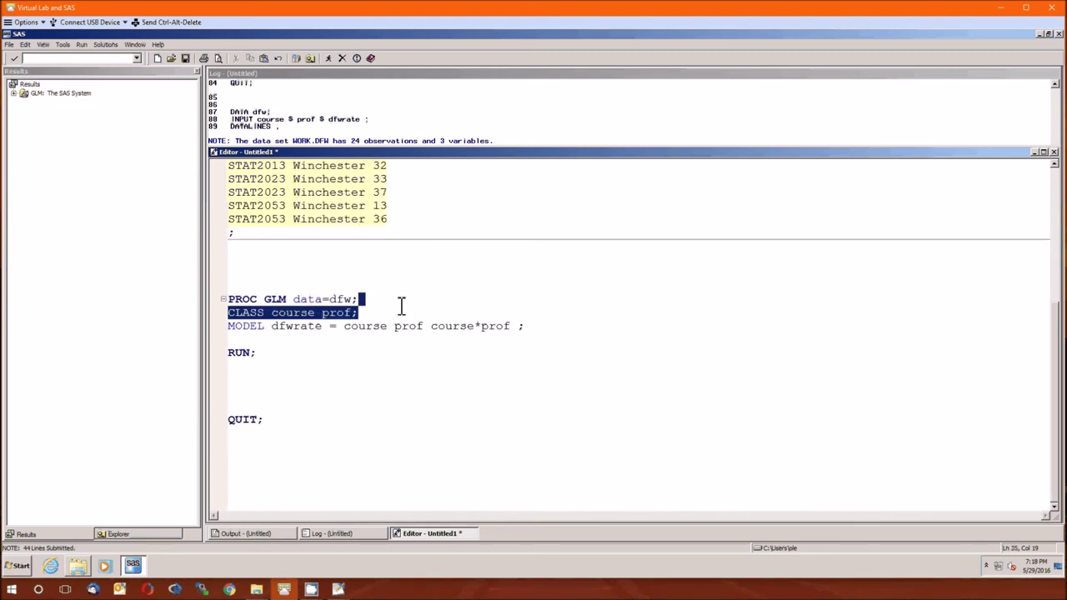
{"action": "left_click", "coordinate": [401, 306]}
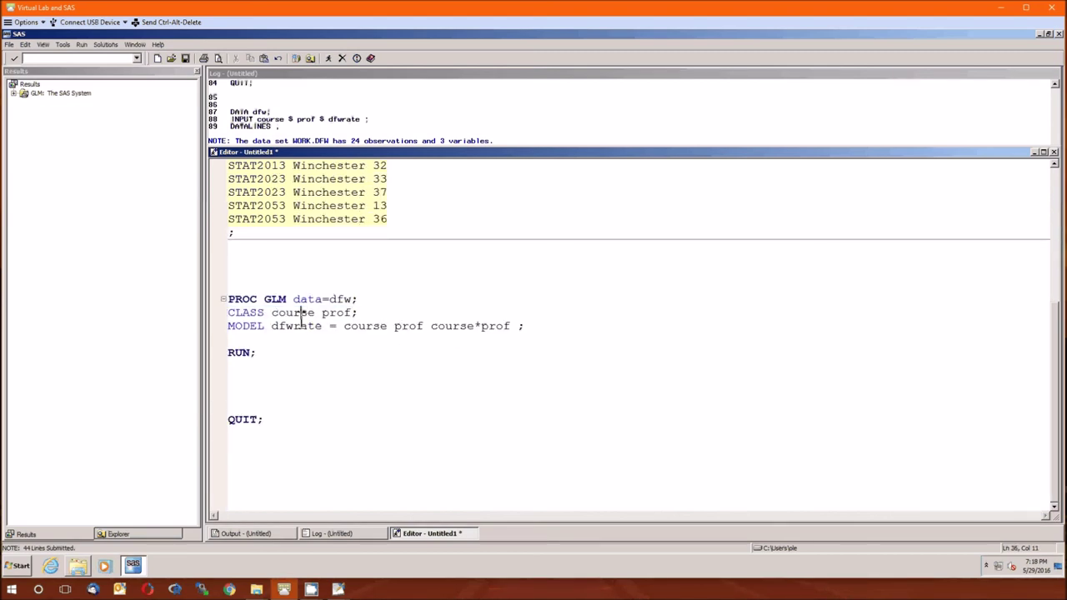
{"action": "double_click", "coordinate": [302, 311]}
{"action": "key", "text": "ctrl+x"}
{"action": "key", "text": "Delete"}
{"action": "key", "text": "Right"}
{"action": "key", "text": "Right"}
{"action": "key", "text": "Right"}
{"action": "key", "text": "Right"}
{"action": "key", "text": "ctrl+v"}
{"action": "key", "text": "F3"}
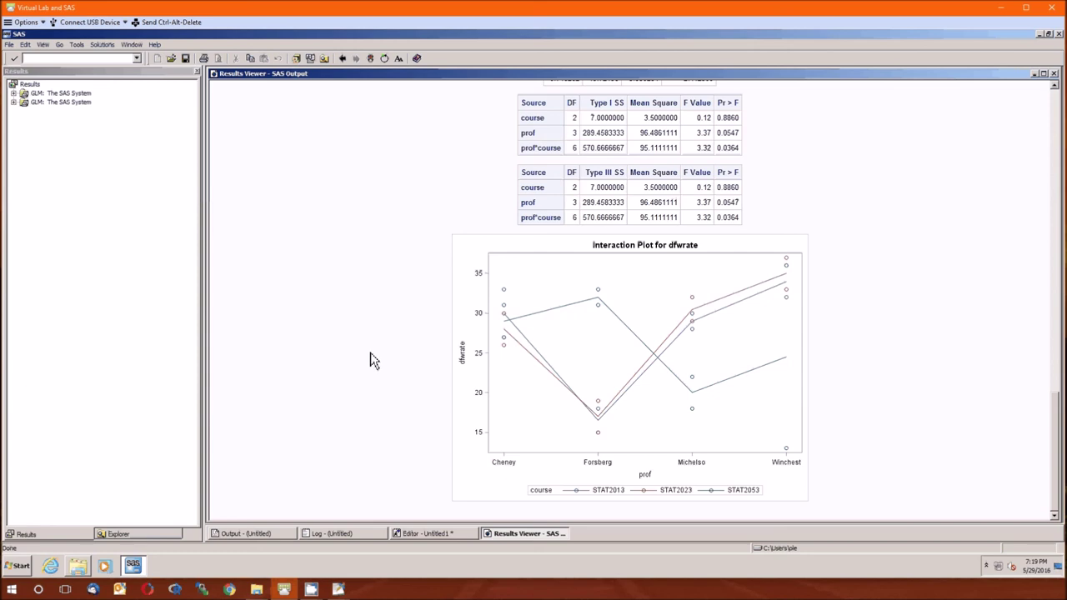
{"action": "scroll", "coordinate": [373, 362], "scroll_direction": "up", "scroll_amount": 5}
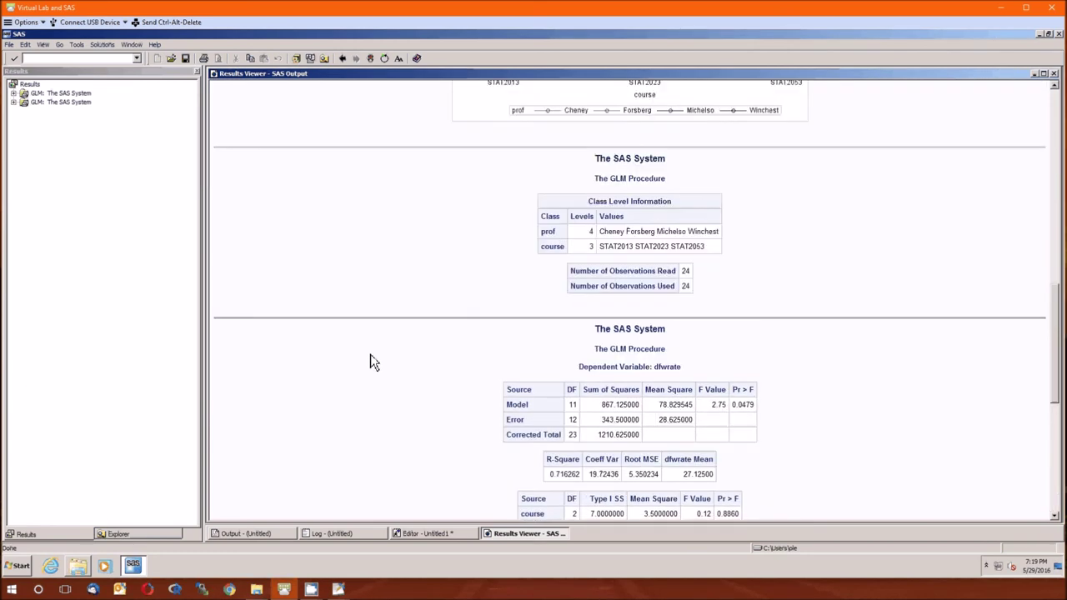
{"action": "scroll", "coordinate": [373, 362], "scroll_direction": "down", "scroll_amount": 3}
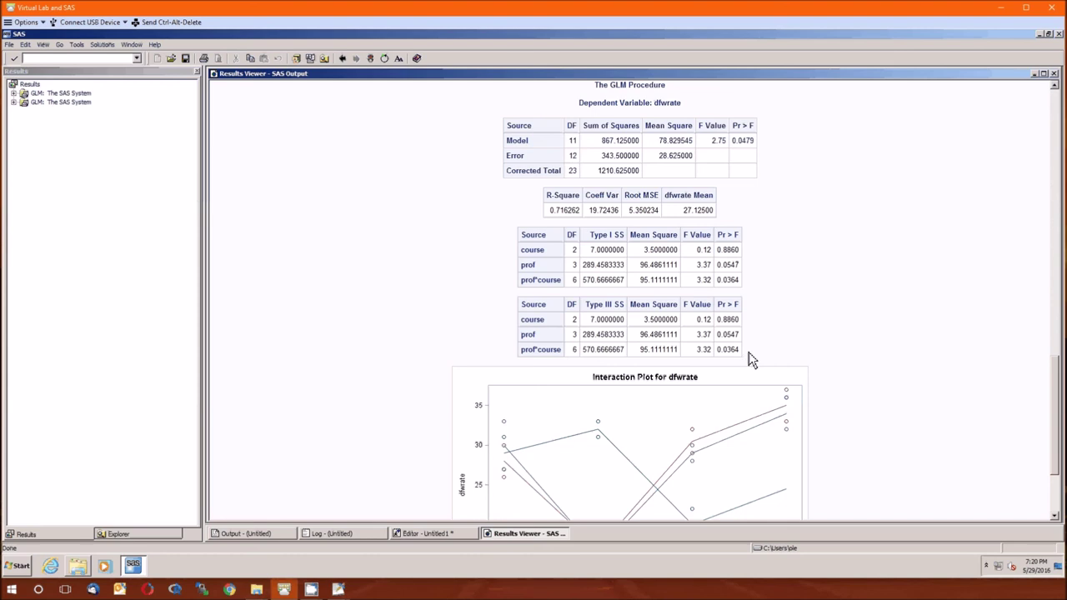
{"action": "left_click", "coordinate": [425, 534]}
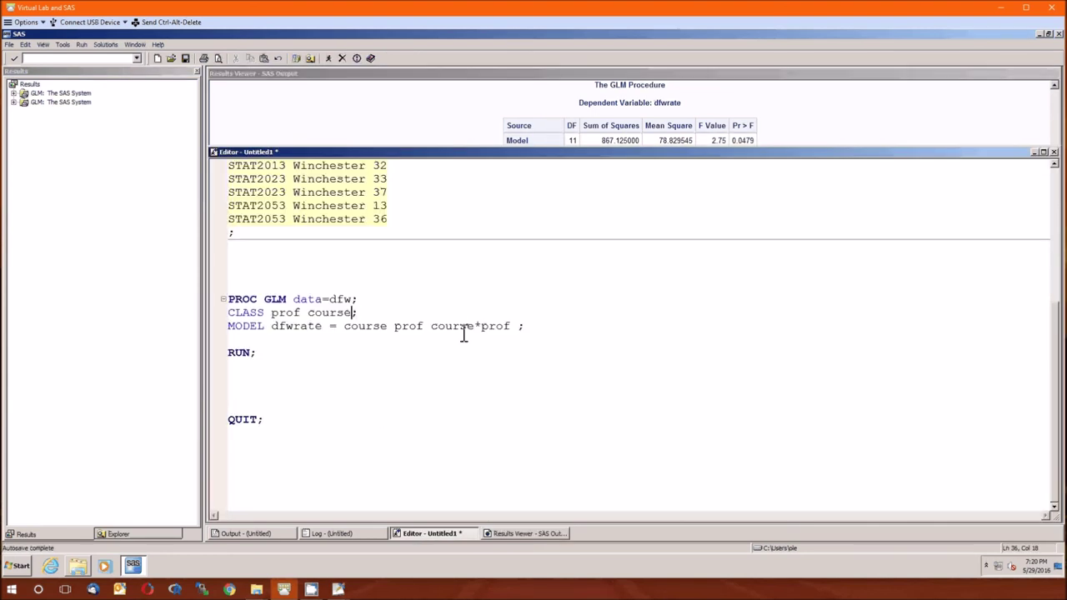
Select the course*prof interaction term in the MODEL dfwrate = course prof course*prof statement
{"action": "left_click_drag", "start_coordinate": [431, 326], "coordinate": [511, 326]}
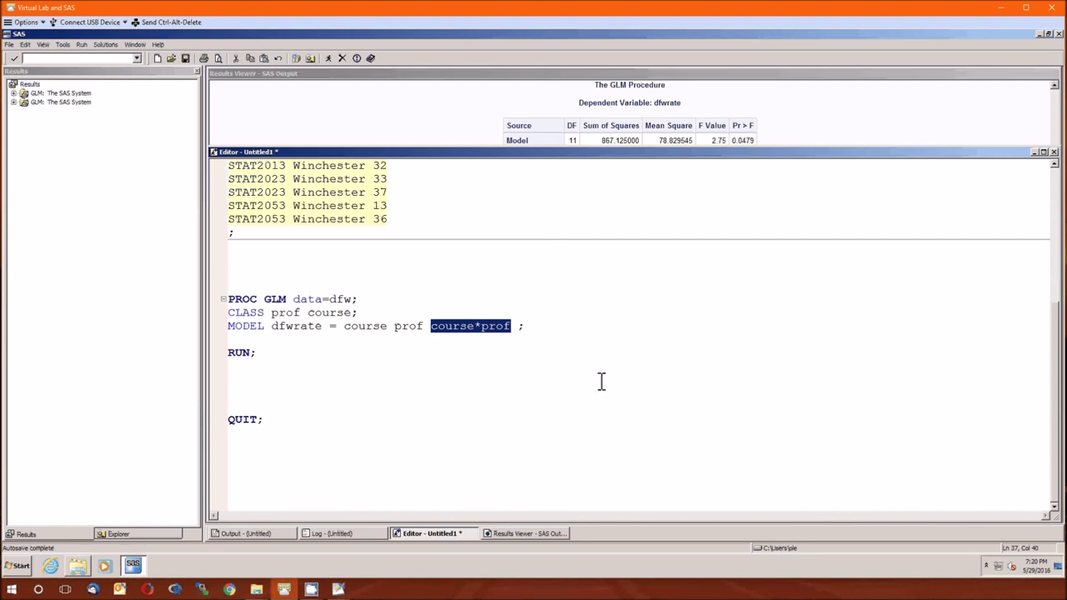